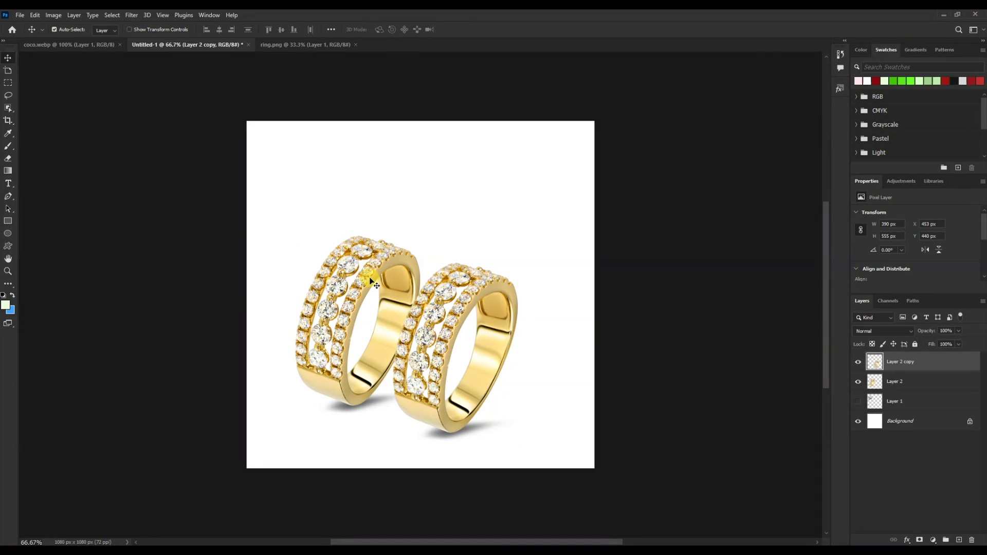
# Step: Put a muted sage green solid colour fill, #4a6240, over the white background layer
pyautogui.keyDown('shift'); pyautogui.click(407, 293); pyautogui.keyUp('shift')
pyautogui.click(932, 429)
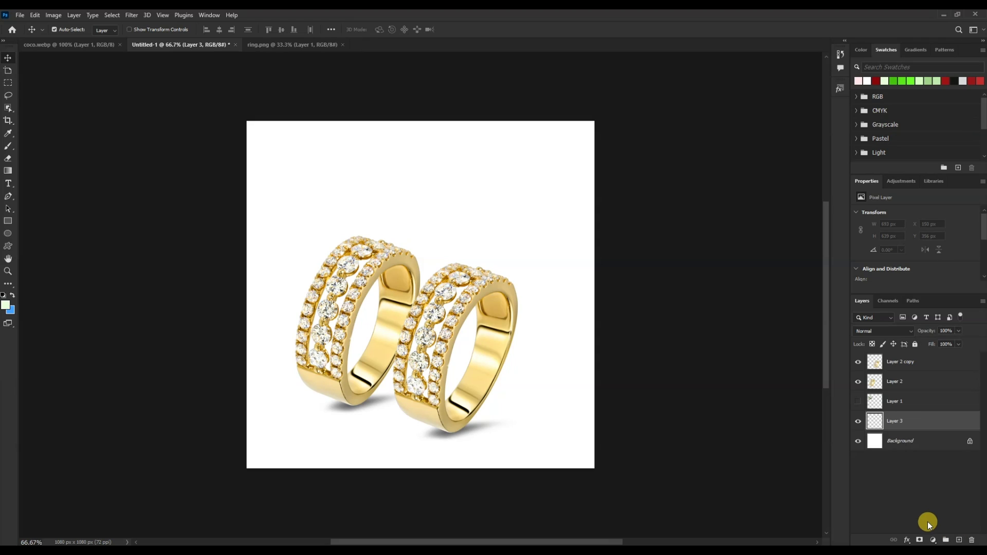
pyautogui.click(933, 540)
pyautogui.click(925, 371)
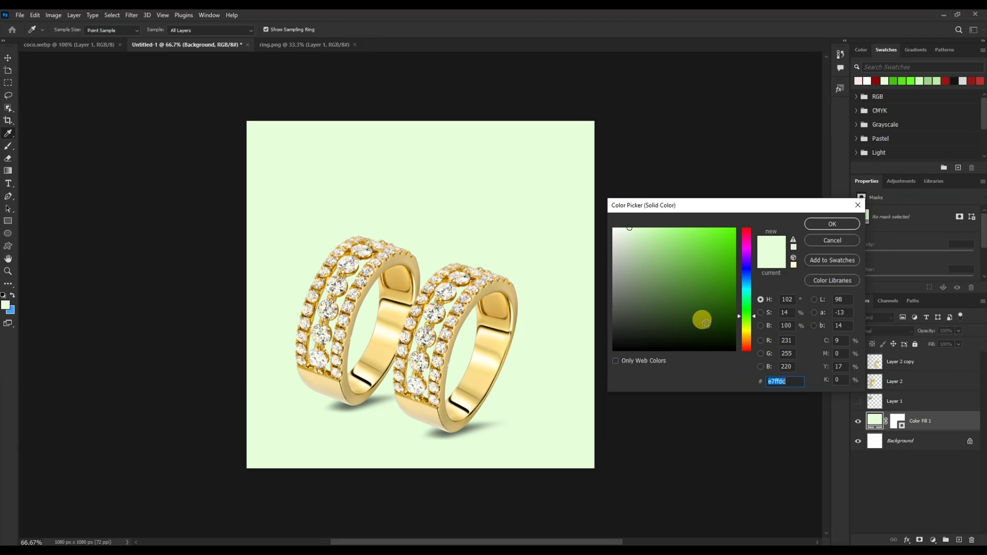
pyautogui.moveTo(630, 238)
pyautogui.mouseDown()
pyautogui.moveTo(643, 287)
pyautogui.moveTo(641, 223)
pyautogui.moveTo(625, 216)
pyautogui.moveTo(640, 280)
pyautogui.moveTo(659, 303)
pyautogui.mouseUp()
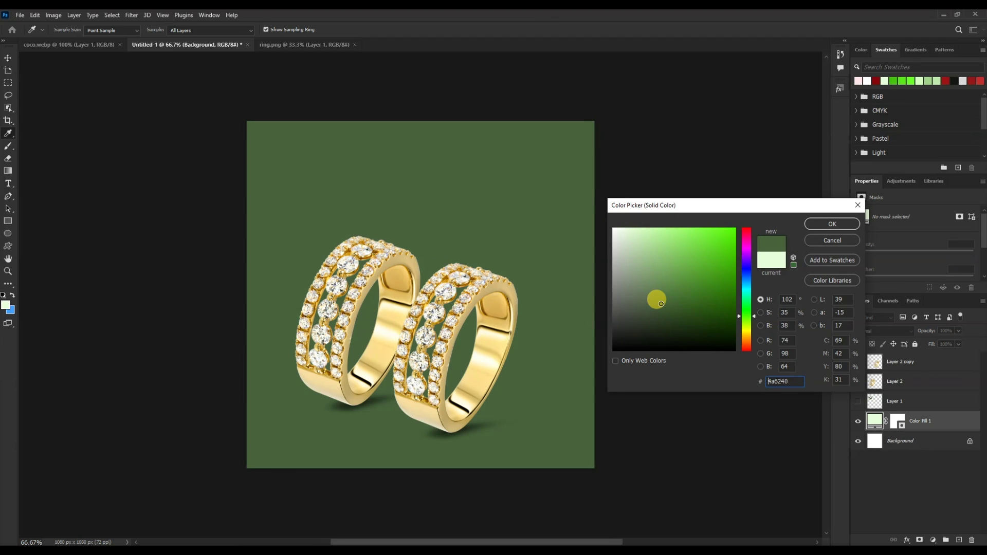
pyautogui.click(832, 224)
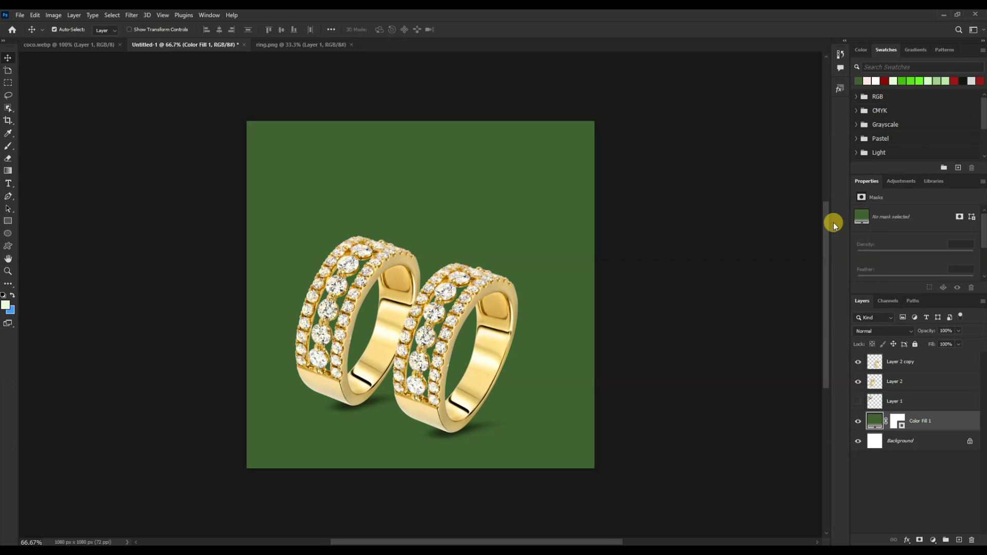
# Step: Delete the second ring's layer and hide the remaining ring
pyautogui.click(444, 297)
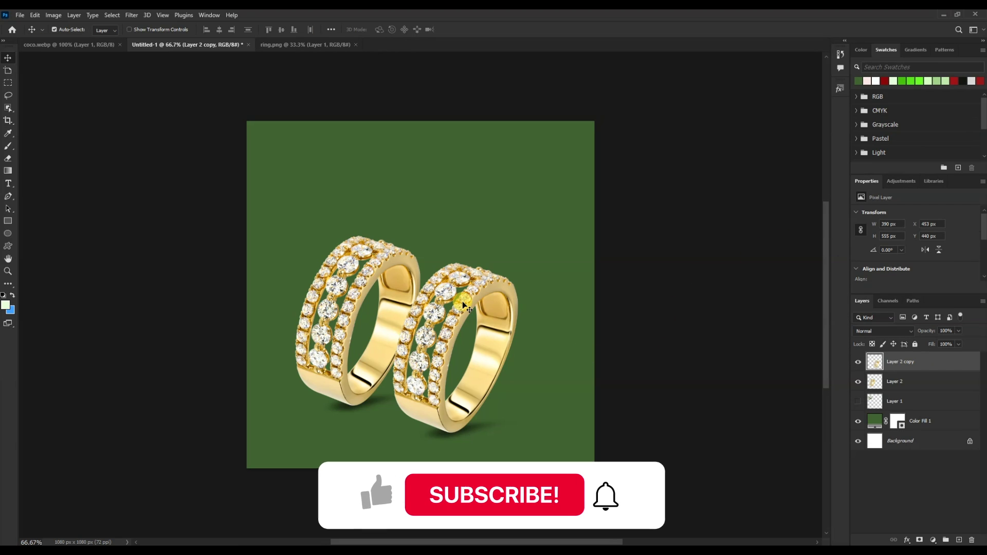
pyautogui.press('Delete')
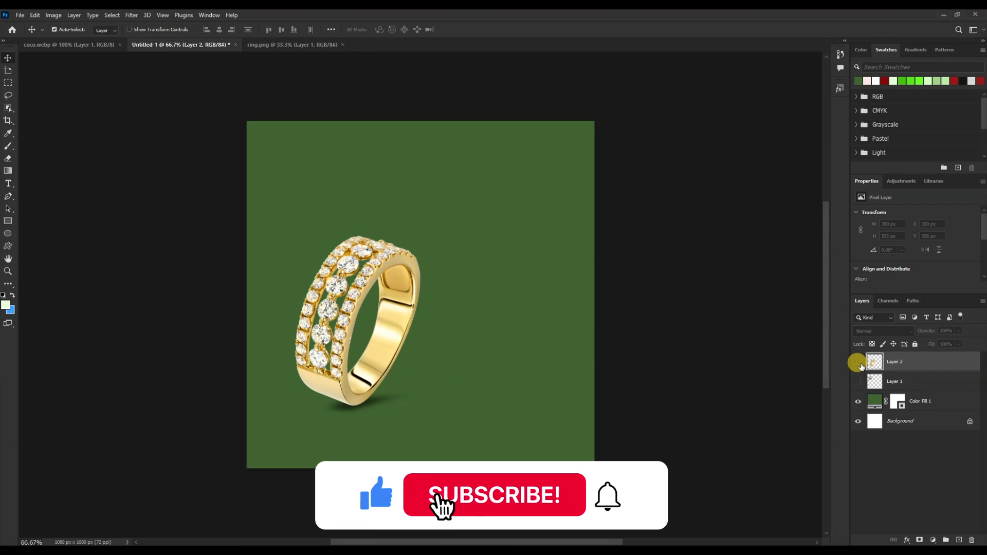
pyautogui.click(857, 362)
# Step: Draw a wide pale 1359×168 px rectangle across the upper canvas, tilted about 6.5°
pyautogui.click(7, 221)
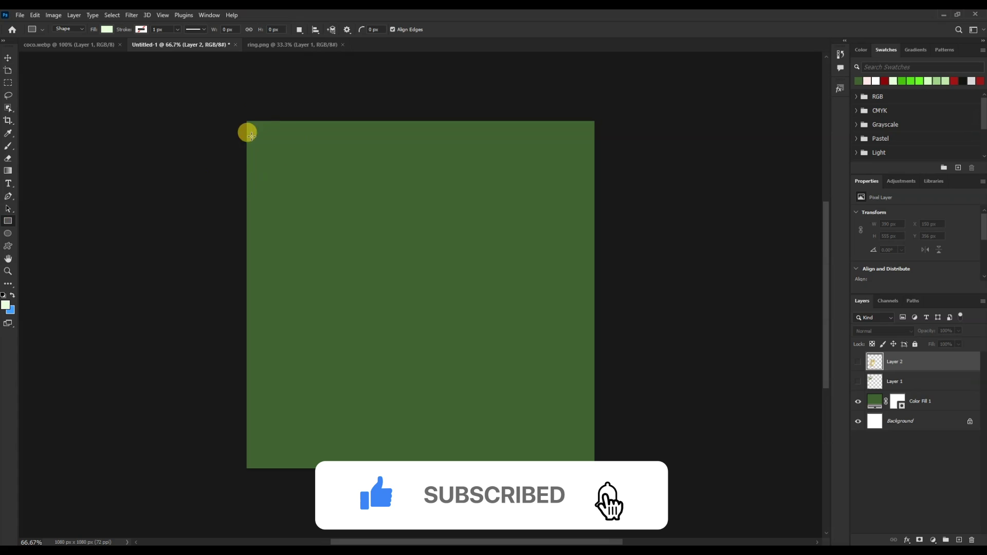
pyautogui.moveTo(217, 149)
pyautogui.mouseDown()
pyautogui.moveTo(649, 289)
pyautogui.moveTo(651, 200)
pyautogui.mouseUp()
pyautogui.moveTo(661, 147); pyautogui.dragTo(676, 172)
pyautogui.moveTo(551, 195); pyautogui.dragTo(550, 243)
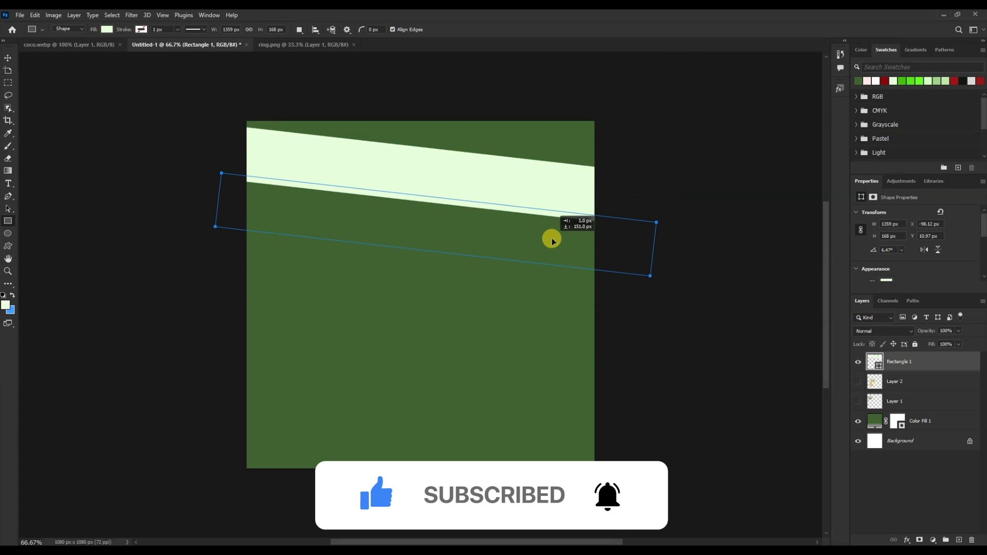
# Step: Recolour the tilted band deep green #1b5d00
pyautogui.doubleClick(875, 364)
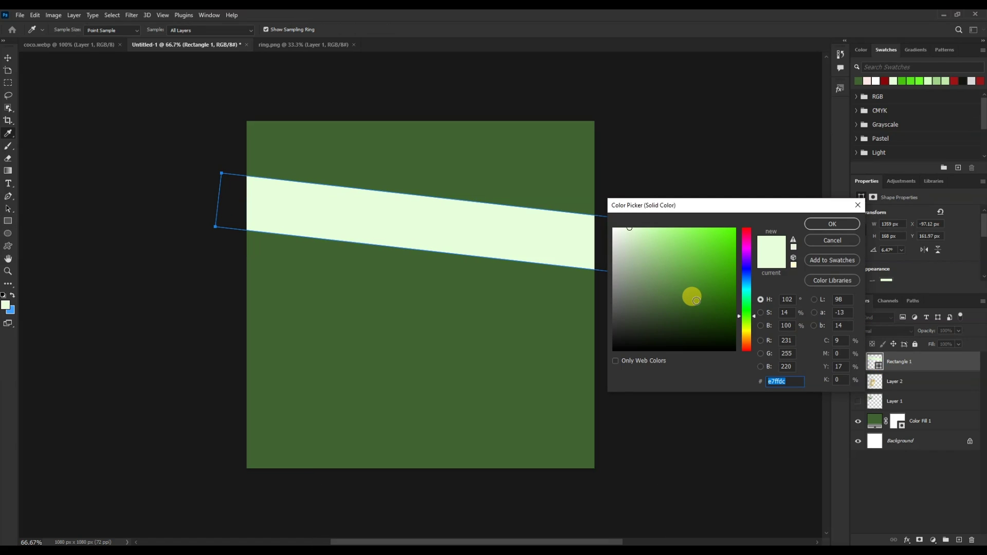
pyautogui.click(562, 306)
pyautogui.moveTo(720, 282); pyautogui.dragTo(738, 310)
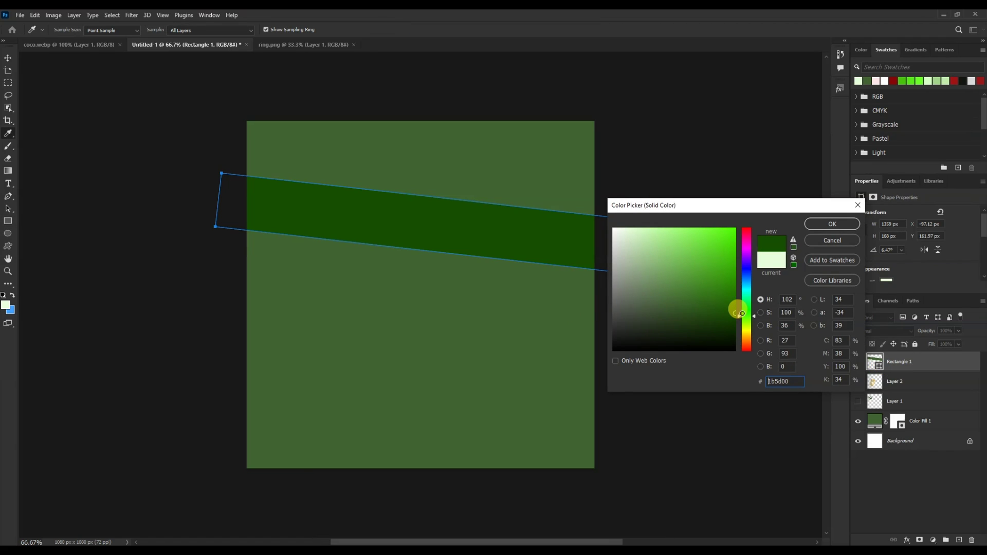
pyautogui.click(816, 226)
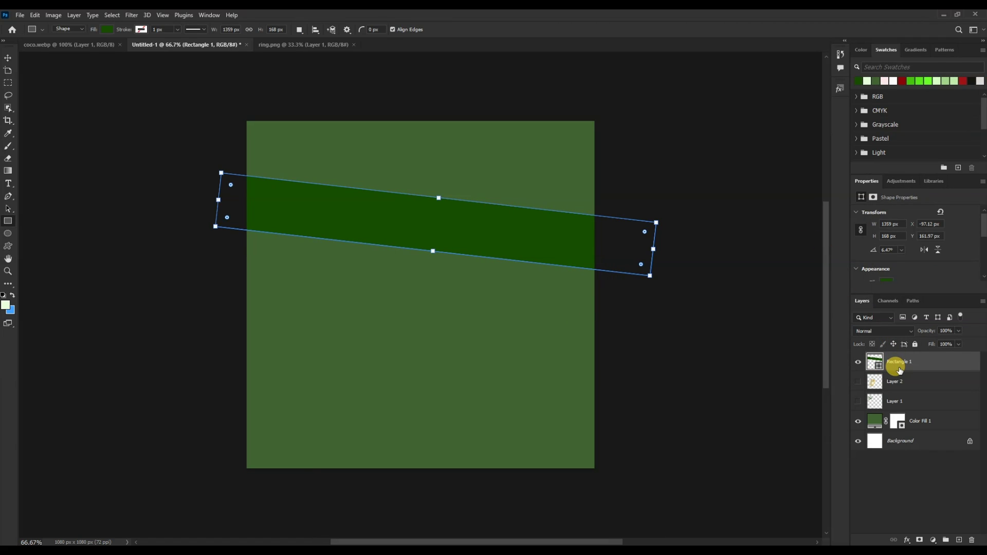
# Step: Duplicate the band as a thinner 76.38 px strip overlapping its lower part
pyautogui.hotkey('ctrl', 'j')
pyautogui.moveTo(573, 310)
pyautogui.mouseDown()
pyautogui.moveTo(510, 219)
pyautogui.moveTo(450, 246)
pyautogui.mouseUp()
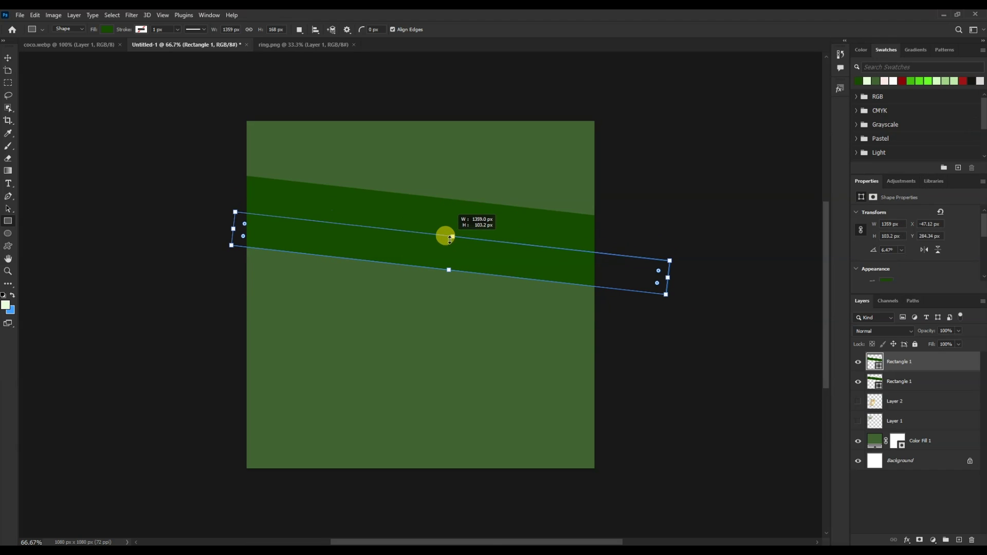
pyautogui.press('Return')
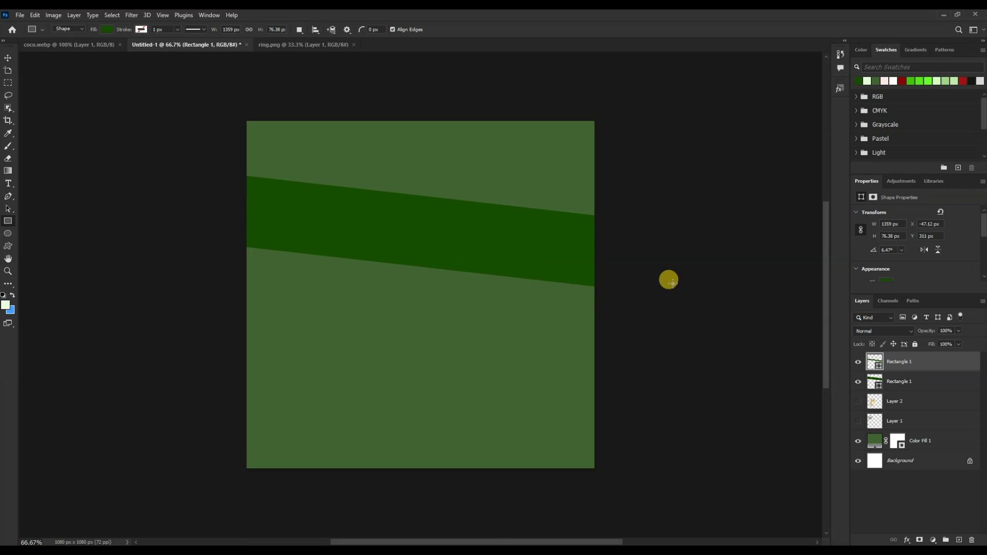
pyautogui.doubleClick(880, 367)
# Step: Recolour the duplicate strip darker green #113303 and clip it to the band
pyautogui.click(728, 326)
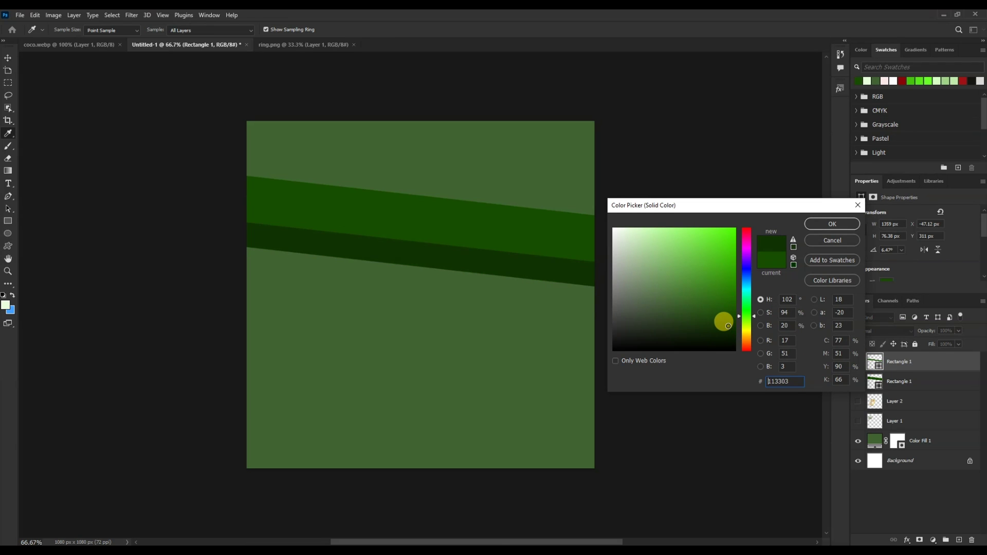
pyautogui.click(825, 227)
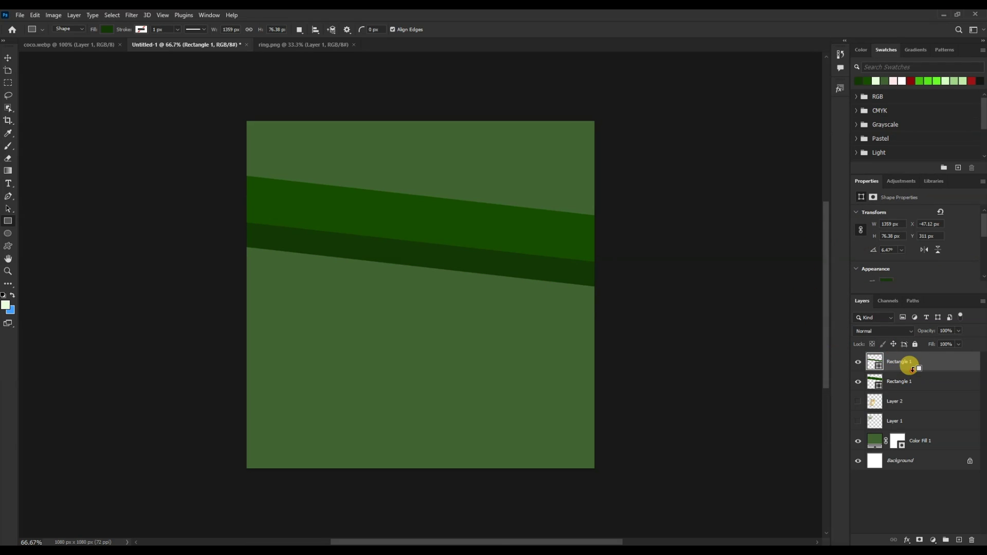
pyautogui.keyDown('alt'); pyautogui.click(904, 370); pyautogui.keyUp('alt')
# Step: Rasterize the dark strip, Gaussian-blur it at radius 9.2, and add an empty new layer
pyautogui.click(132, 15)
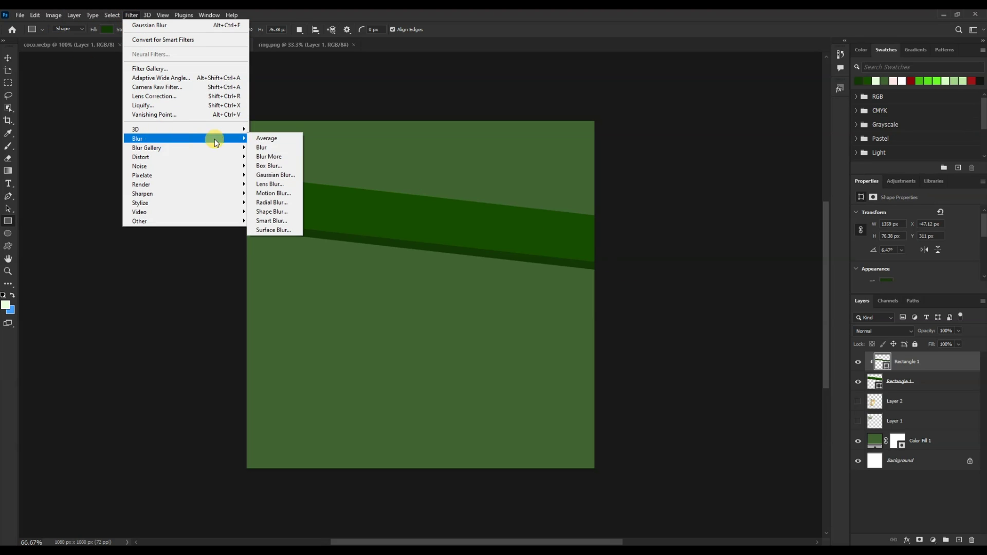
pyautogui.click(285, 170)
pyautogui.click(546, 215)
pyautogui.moveTo(177, 280); pyautogui.dragTo(169, 272)
pyautogui.click(238, 140)
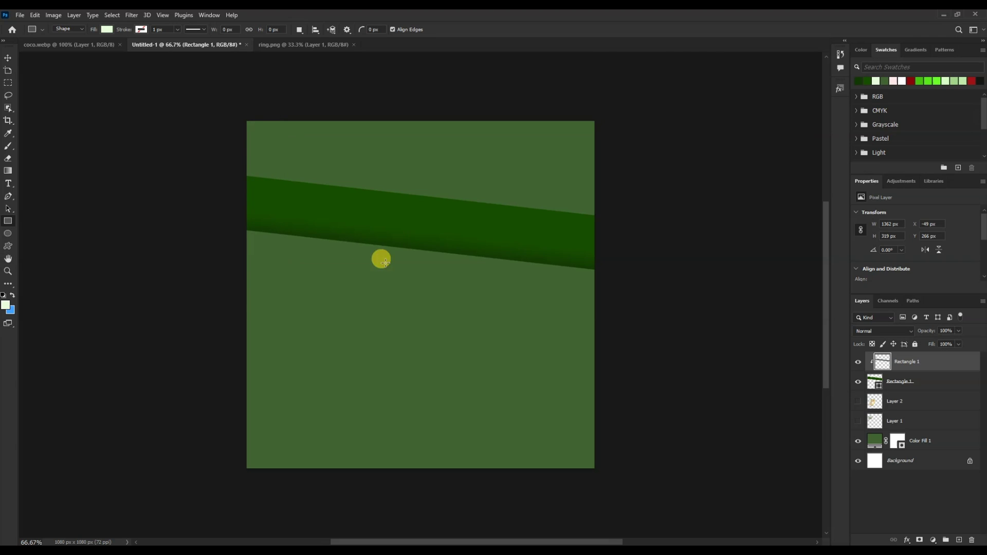
pyautogui.press('v')
pyautogui.click(958, 540)
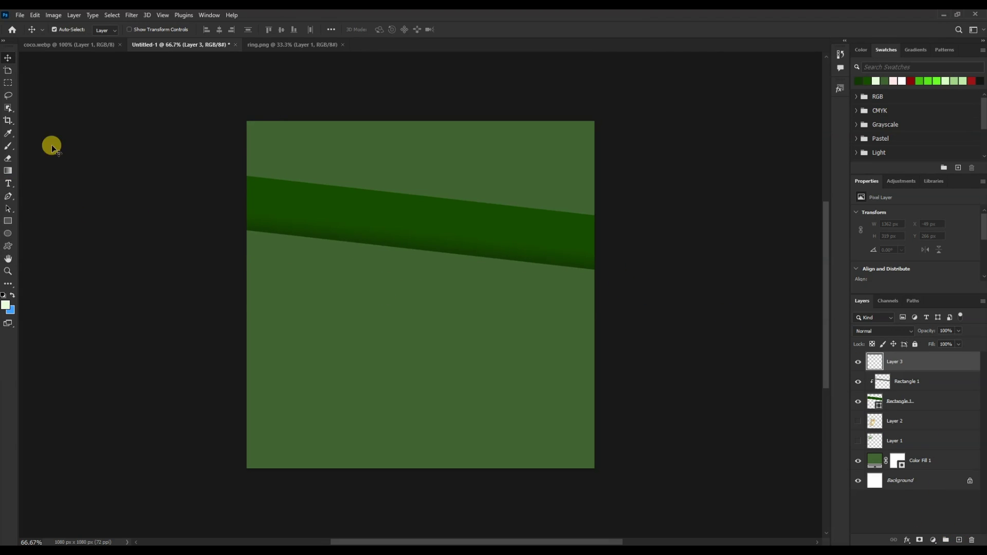
# Step: Duplicate the band's shape layer, move the copy upward, and delete the empty Layer 3
pyautogui.click(951, 404)
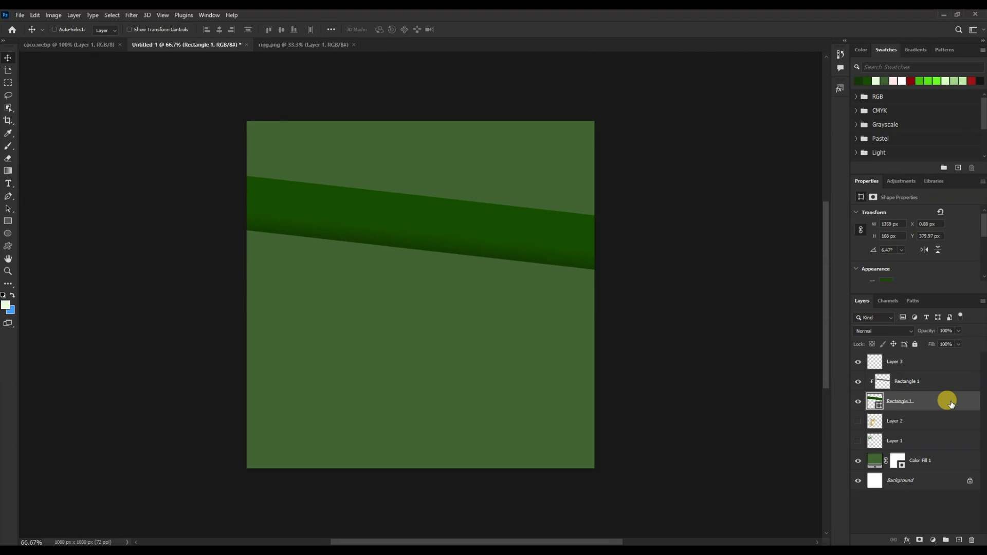
pyautogui.hotkey('ctrl', 'j')
pyautogui.moveTo(951, 404)
pyautogui.mouseDown()
pyautogui.moveTo(932, 357)
pyautogui.moveTo(928, 365)
pyautogui.mouseUp()
pyautogui.moveTo(456, 312); pyautogui.dragTo(462, 193)
pyautogui.click(915, 378)
pyautogui.press('Delete')
pyautogui.click(909, 361)
pyautogui.moveTo(498, 270); pyautogui.dragTo(498, 198)
pyautogui.hotkey('ctrl', 't')
# Step: Recolour the copy bright green #216704, clip it beneath the dark strip, and blur it
pyautogui.doubleClick(873, 362)
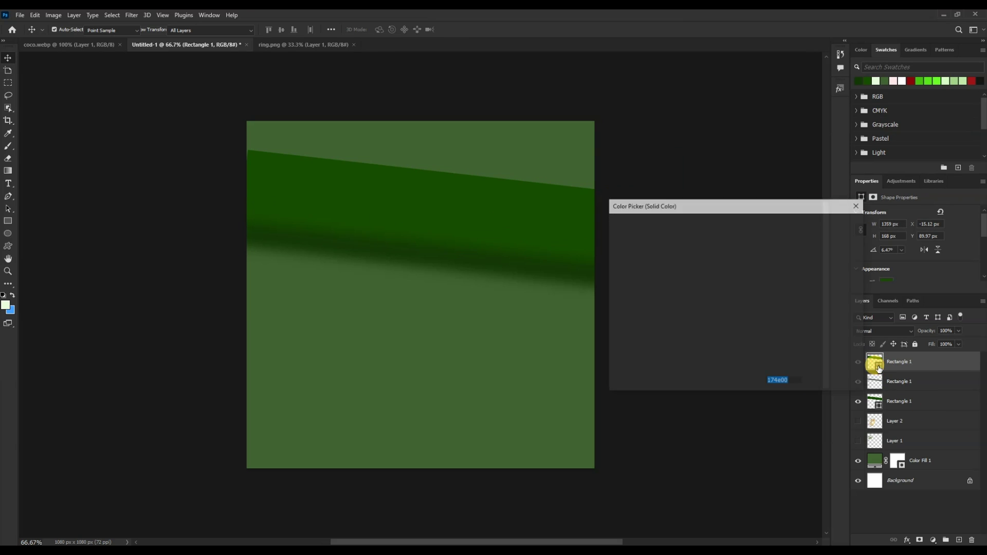
pyautogui.click(730, 301)
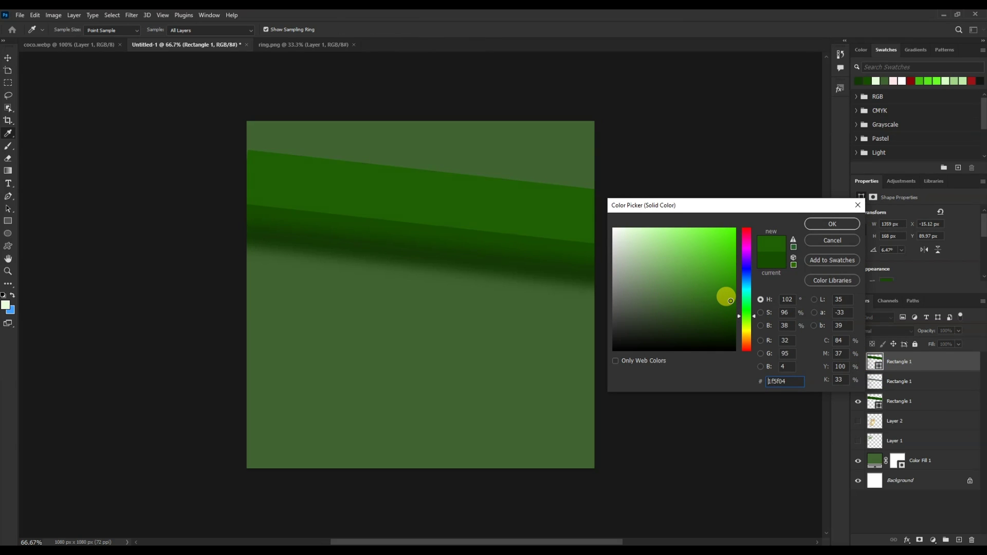
pyautogui.click(832, 224)
pyautogui.keyDown('alt'); pyautogui.click(888, 371); pyautogui.keyUp('alt')
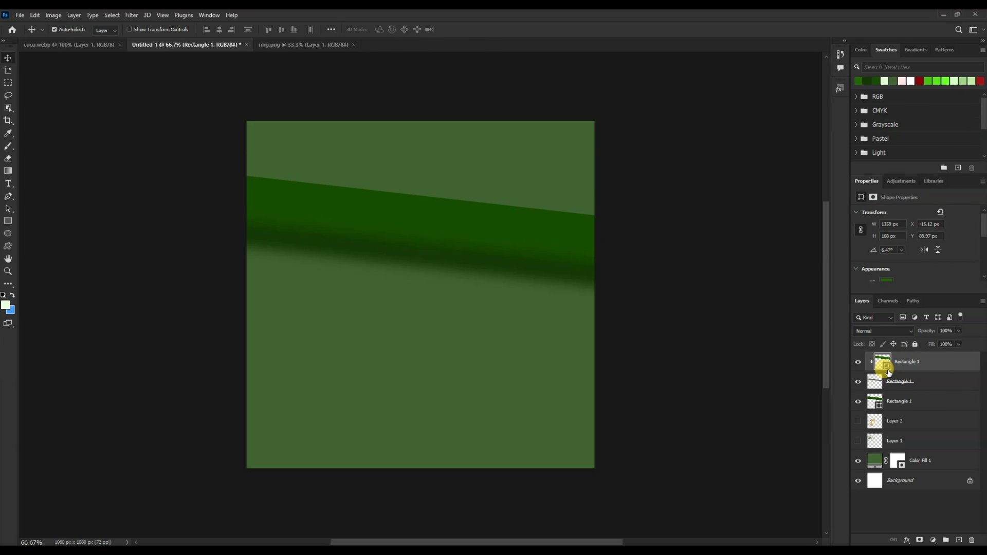
pyautogui.click(924, 388)
pyautogui.moveTo(931, 361); pyautogui.dragTo(925, 380)
pyautogui.moveTo(546, 226)
pyautogui.mouseDown()
pyautogui.moveTo(537, 256)
pyautogui.moveTo(538, 215)
pyautogui.mouseUp()
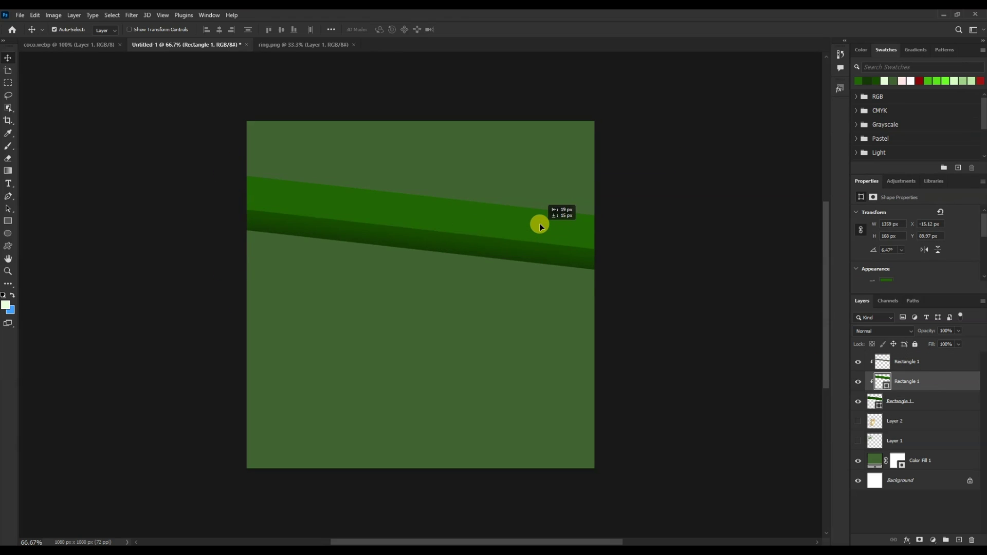
pyautogui.click(129, 15)
pyautogui.click(149, 25)
pyautogui.click(930, 464)
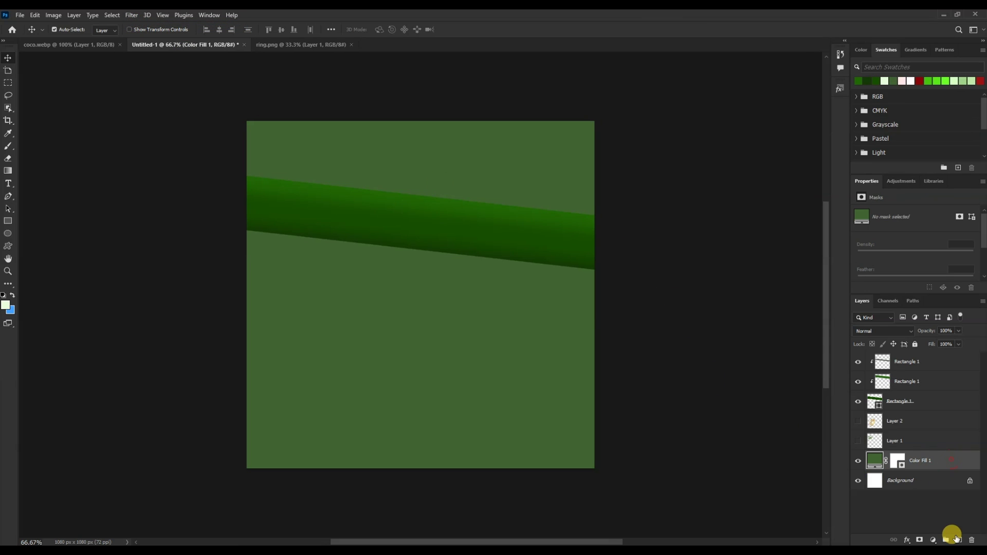
# Step: Paint a soft, brighter green glow at the canvas centre on a new layer
pyautogui.click(959, 538)
pyautogui.press('b')
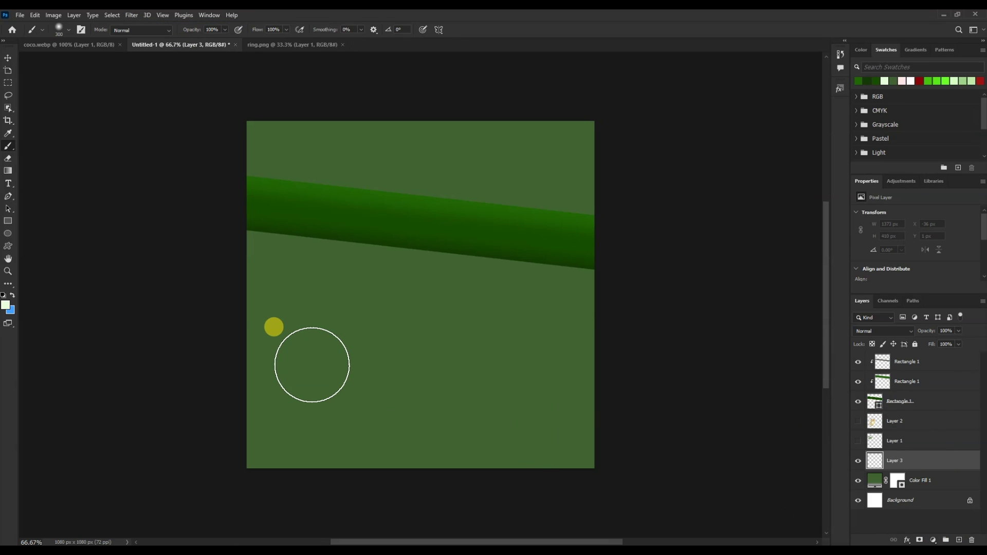
pyautogui.click(3, 306)
pyautogui.click(528, 326)
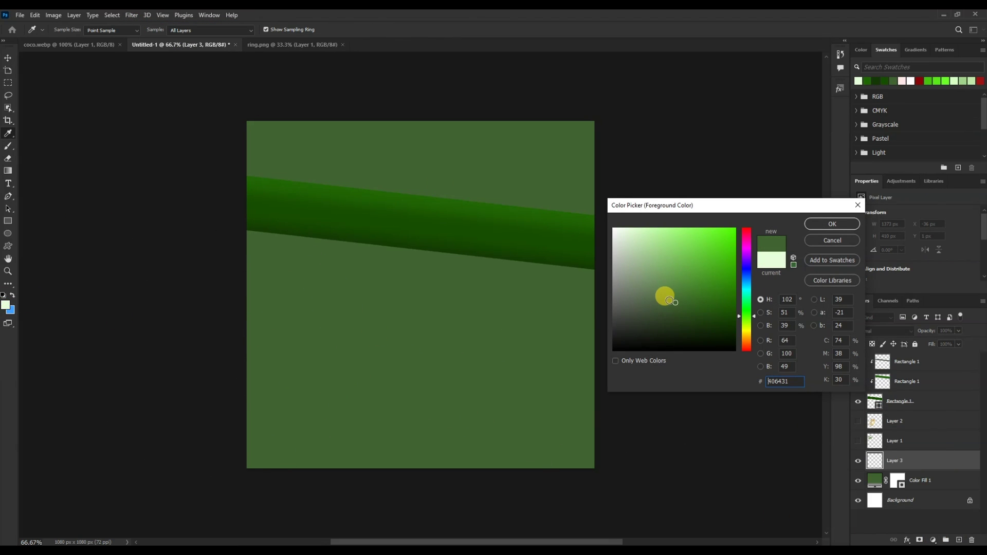
pyautogui.moveTo(668, 300); pyautogui.dragTo(679, 289)
pyautogui.press('Return')
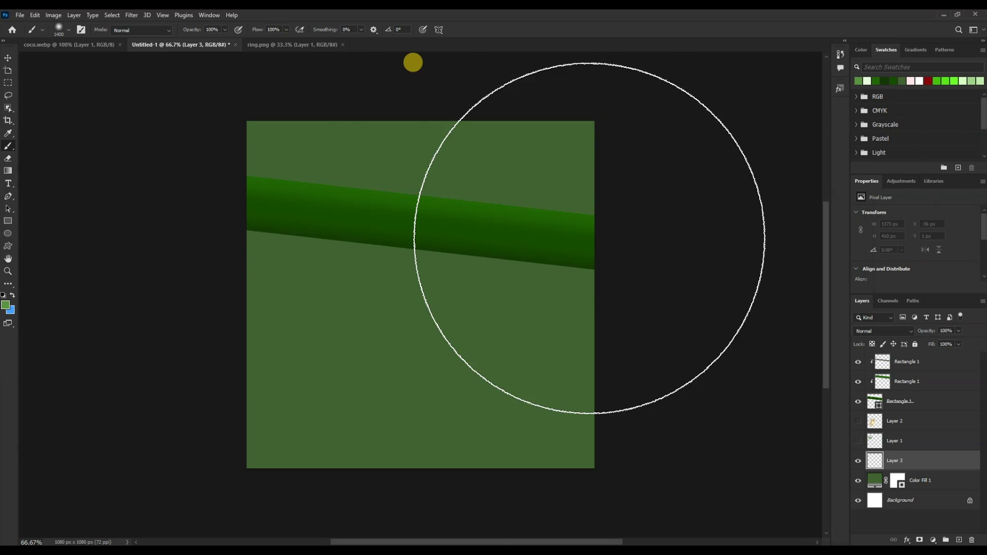
pyautogui.click(410, 288)
pyautogui.hotkey('ctrl', 'z')
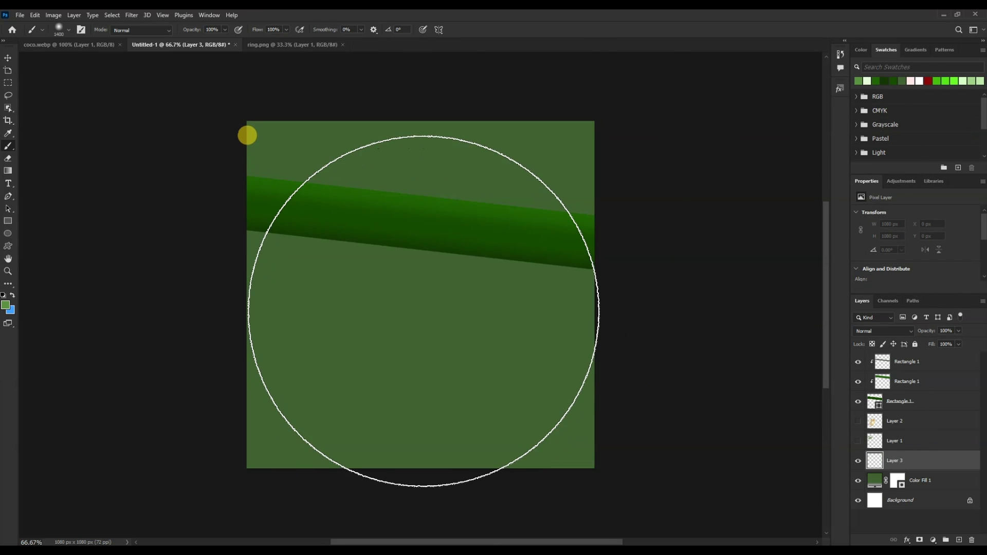
pyautogui.hotkey('ctrl', 'shift', 'z')
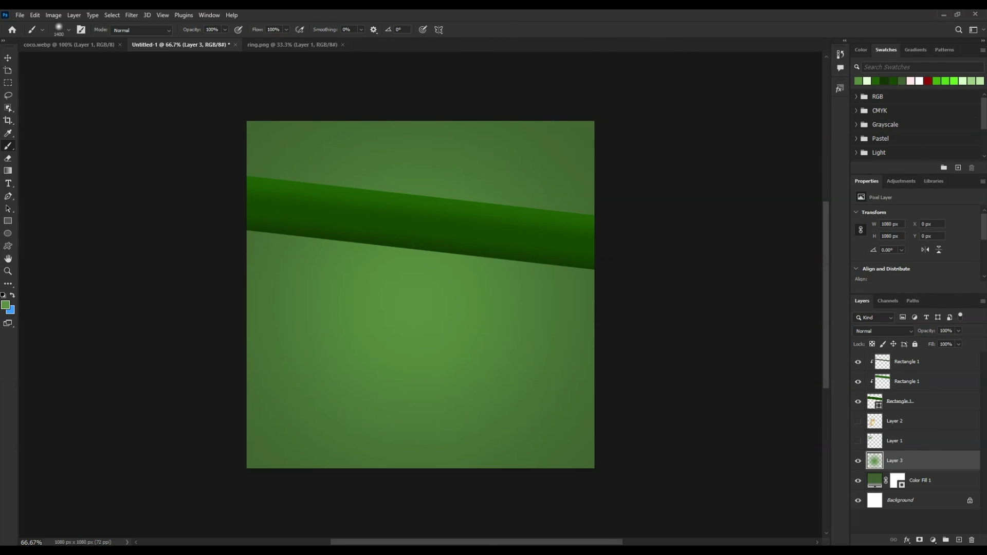
# Step: Paint a faint white #ffffff glow at the canvas top-right on another new layer
pyautogui.click(958, 539)
pyautogui.click(5, 305)
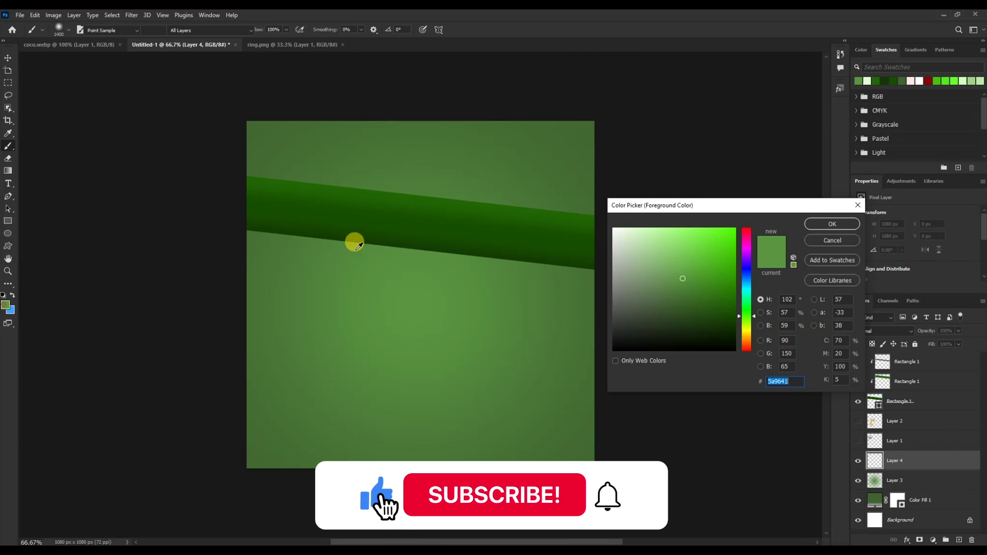
pyautogui.write('ffffff')
pyautogui.click(832, 224)
pyautogui.click(580, 133)
pyautogui.hotkey('ctrl', 'z')
pyautogui.click(579, 190)
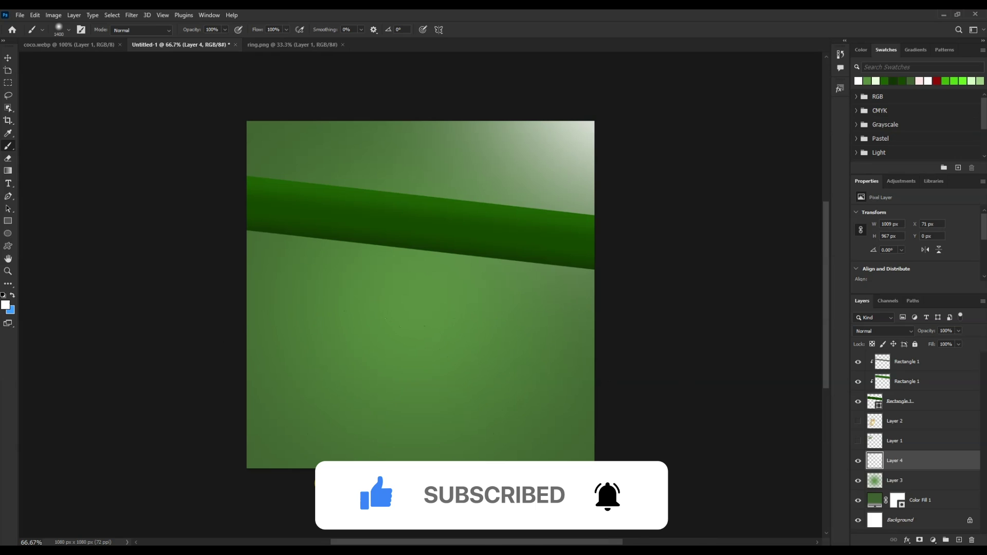
pyautogui.click(421, 291)
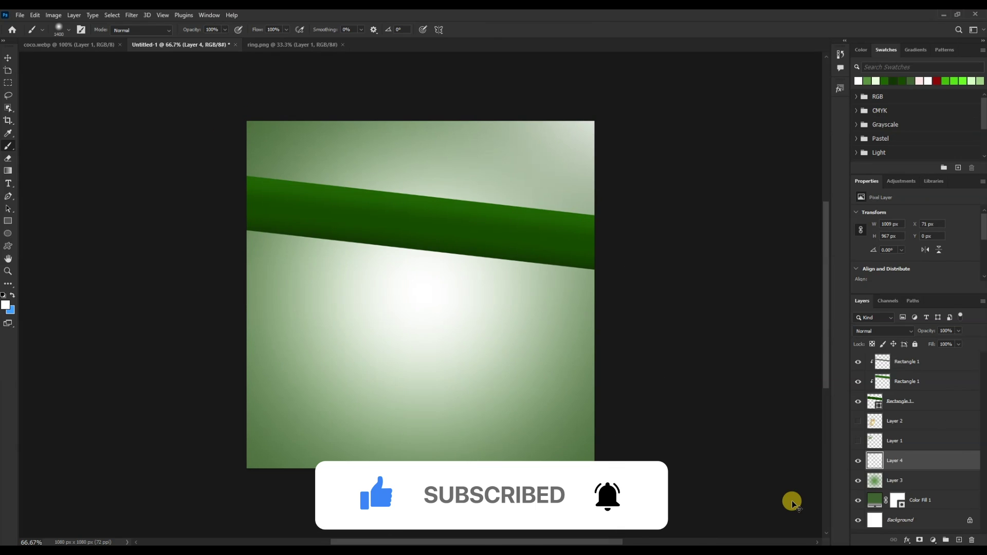
pyautogui.hotkey('ctrl', 'z')
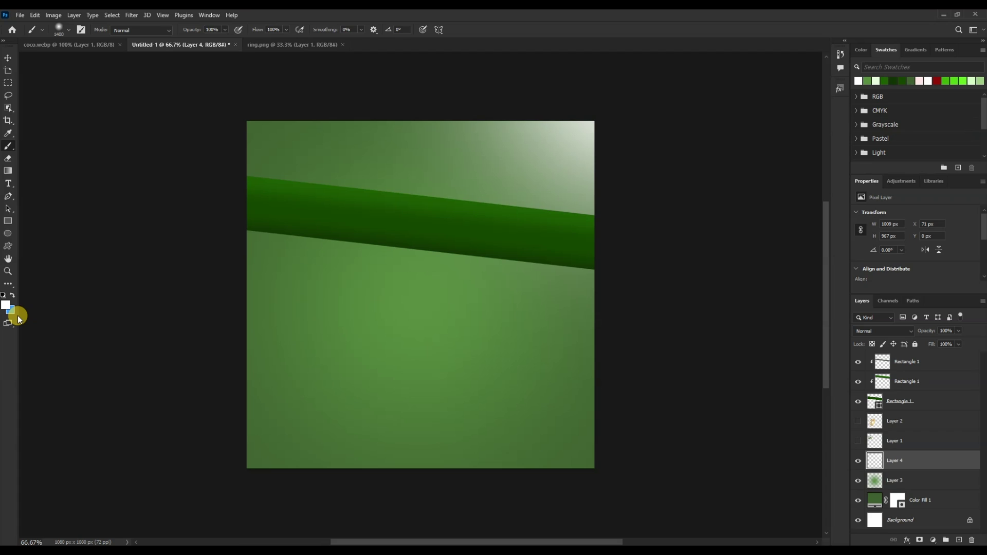
# Step: Enlarge the green glow layer to about 149%
pyautogui.press('v')
pyautogui.click(405, 348)
pyautogui.hotkey('ctrl', 't')
pyautogui.moveTo(594, 295)
pyautogui.mouseDown()
pyautogui.moveTo(769, 307)
pyautogui.moveTo(427, 307)
pyautogui.mouseUp()
pyautogui.press('Return')
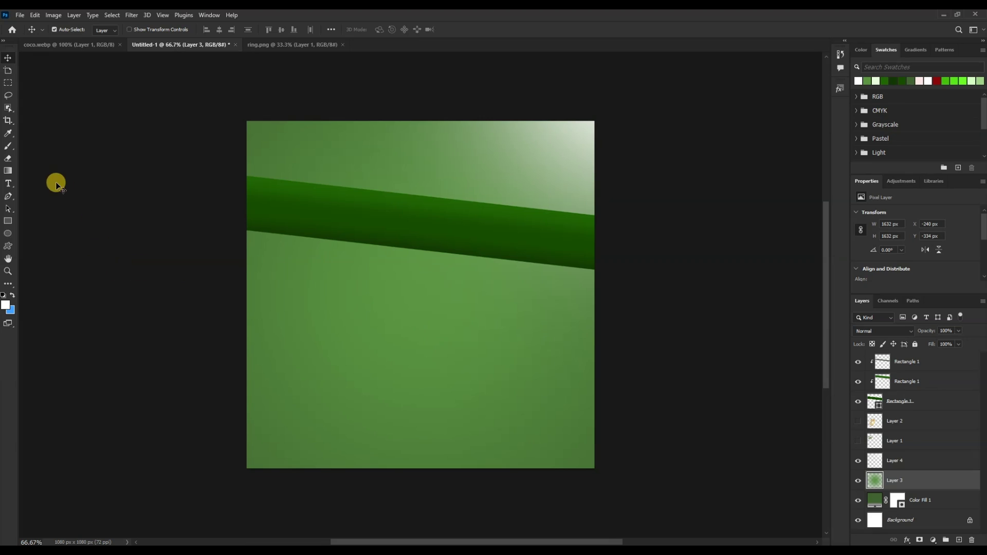
pyautogui.hotkey('ctrl', 'Tab')
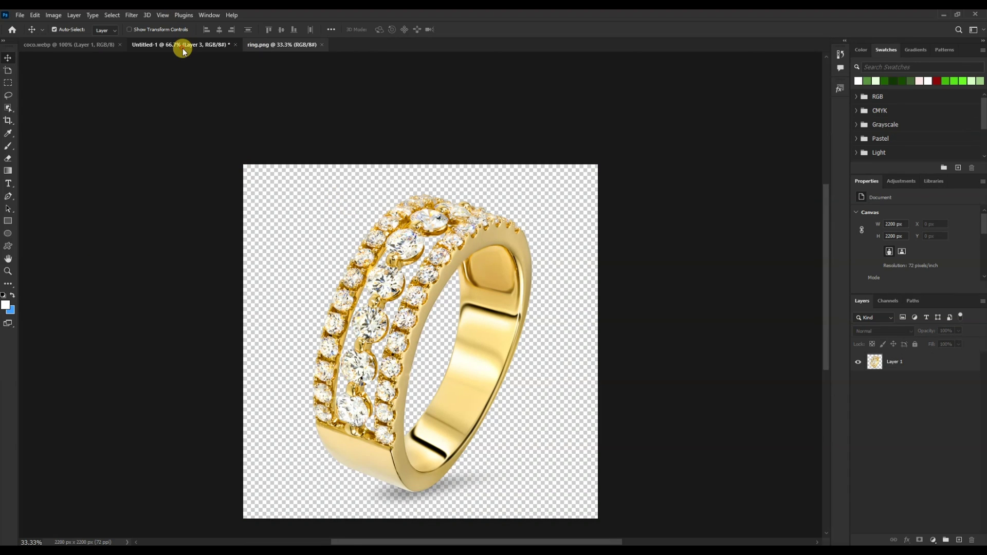
# Step: Unhide the gold ring, bring it to the top, and place it over the bar's upper left
pyautogui.click(183, 46)
pyautogui.click(857, 421)
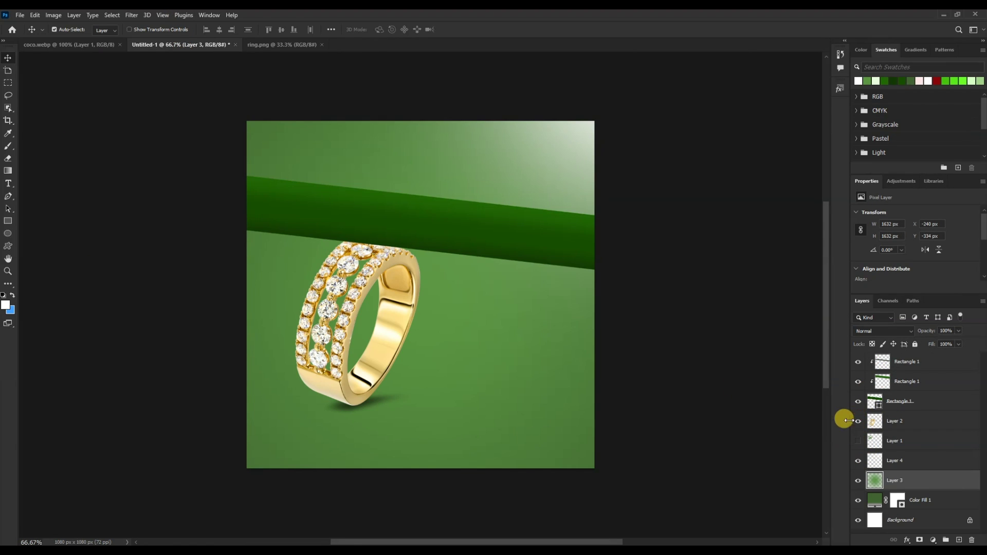
pyautogui.moveTo(333, 315); pyautogui.dragTo(392, 248)
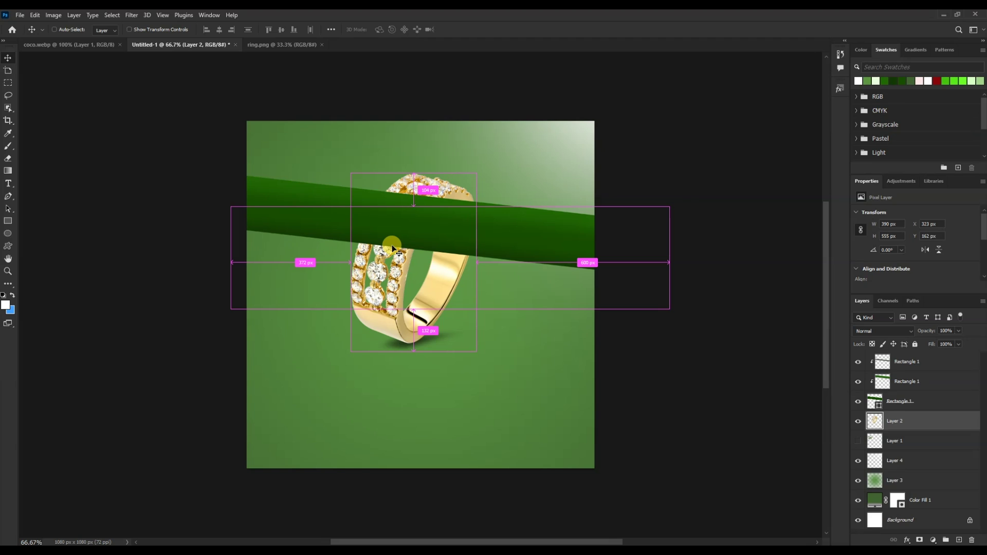
pyautogui.hotkey('ctrl', 'shift', ']')
pyautogui.moveTo(391, 246); pyautogui.dragTo(348, 220)
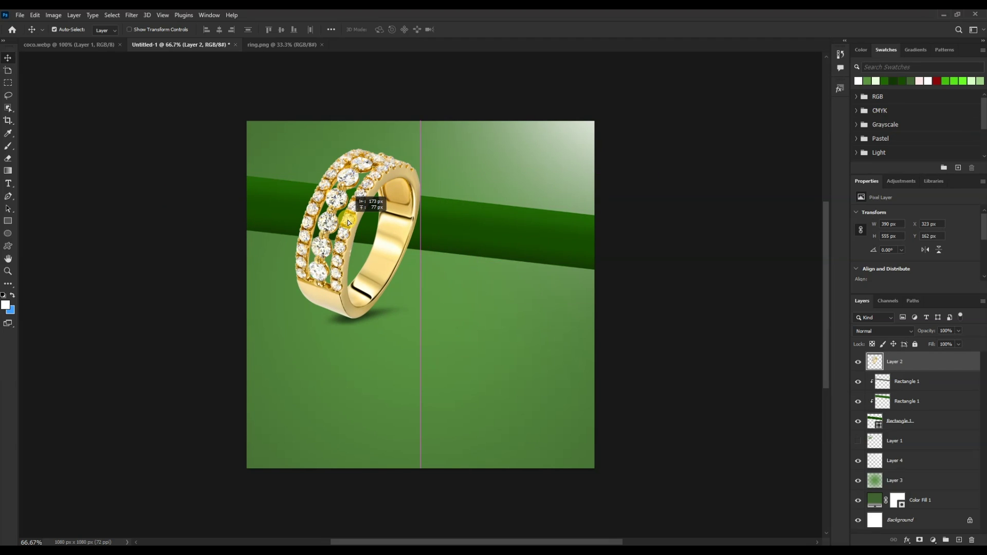
pyautogui.moveTo(347, 222); pyautogui.dragTo(345, 221)
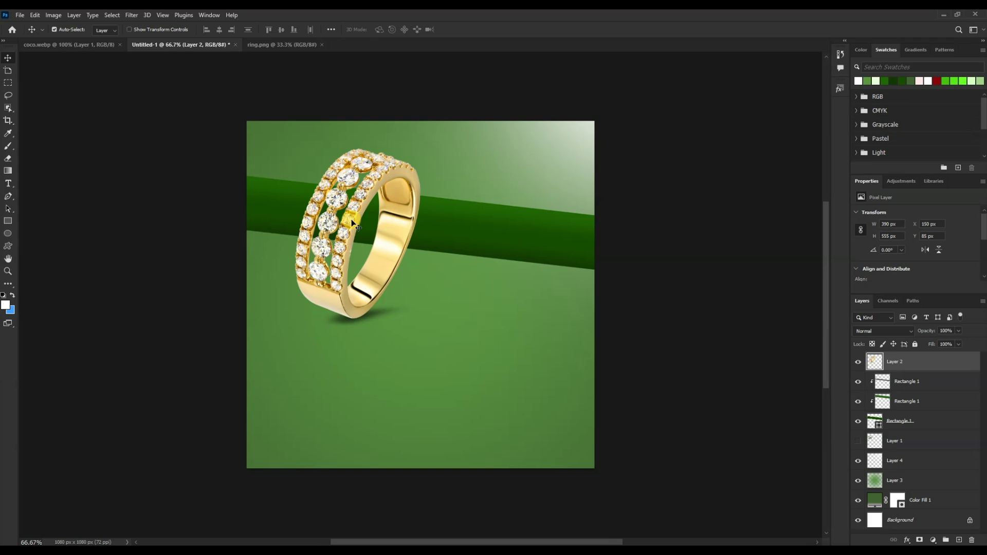
# Step: Duplicate the ring and merge the three Rectangle 1 layers into one
pyautogui.moveTo(353, 222); pyautogui.dragTo(414, 279)
pyautogui.click(965, 378)
pyautogui.click(940, 398)
pyautogui.keyDown('shift'); pyautogui.click(937, 440); pyautogui.keyUp('shift')
pyautogui.hotkey('ctrl', 'e')
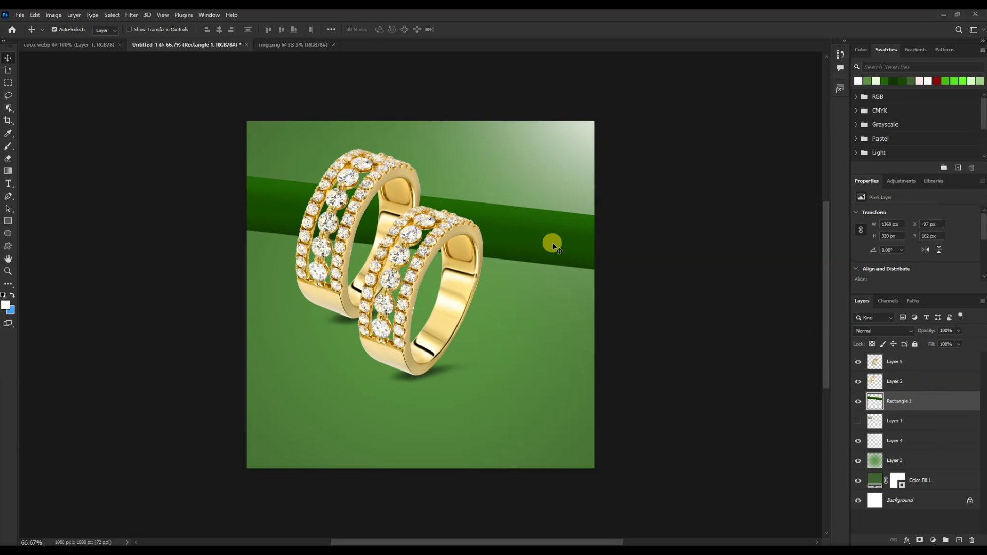
# Step: Move the dark-green bar down and stretch it wider to the right
pyautogui.moveTo(552, 236); pyautogui.dragTo(546, 280)
pyautogui.hotkey('ctrl', 't')
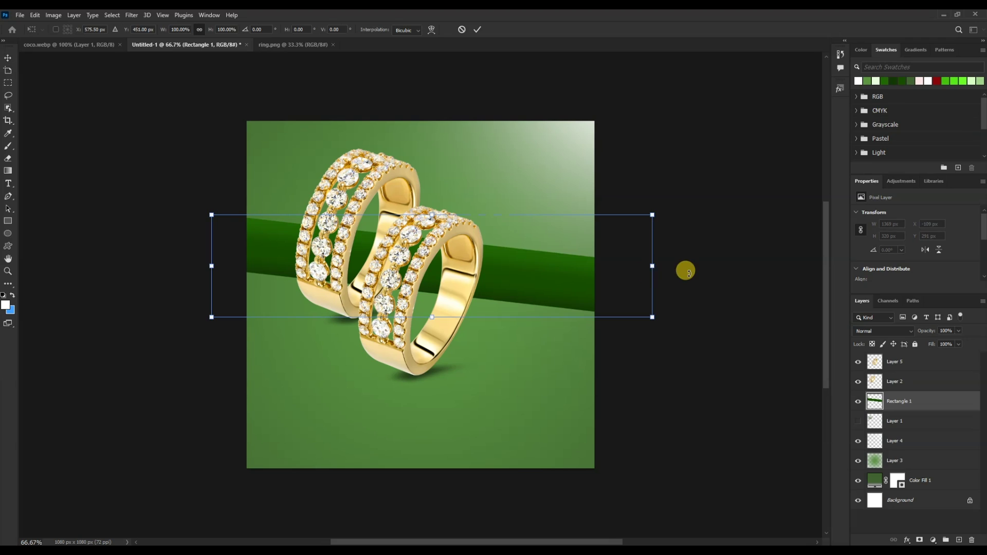
pyautogui.moveTo(649, 266); pyautogui.dragTo(765, 267)
pyautogui.press('Return')
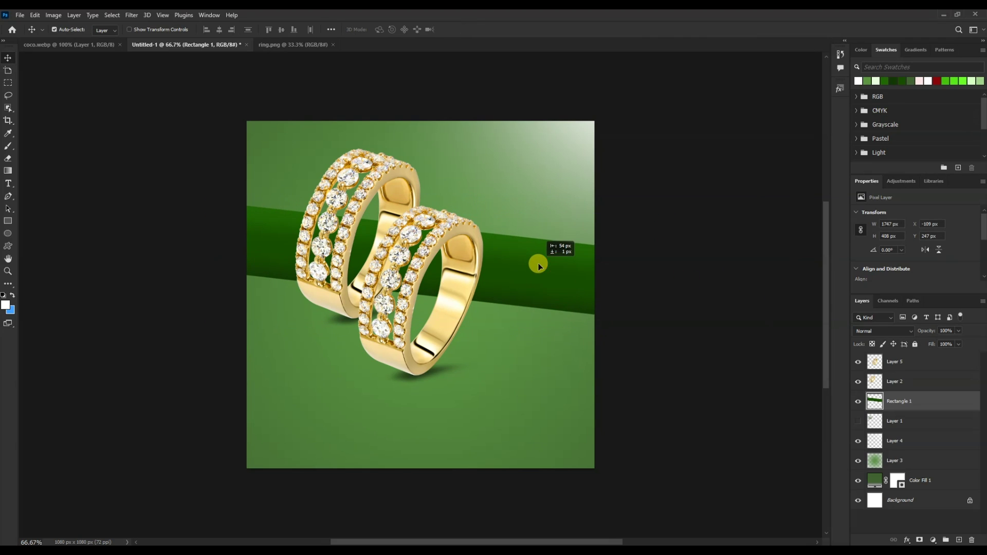
# Step: Remove the offset ring copy and rotate the ring about -1.8°
pyautogui.moveTo(434, 267); pyautogui.dragTo(476, 257)
pyautogui.press('Delete')
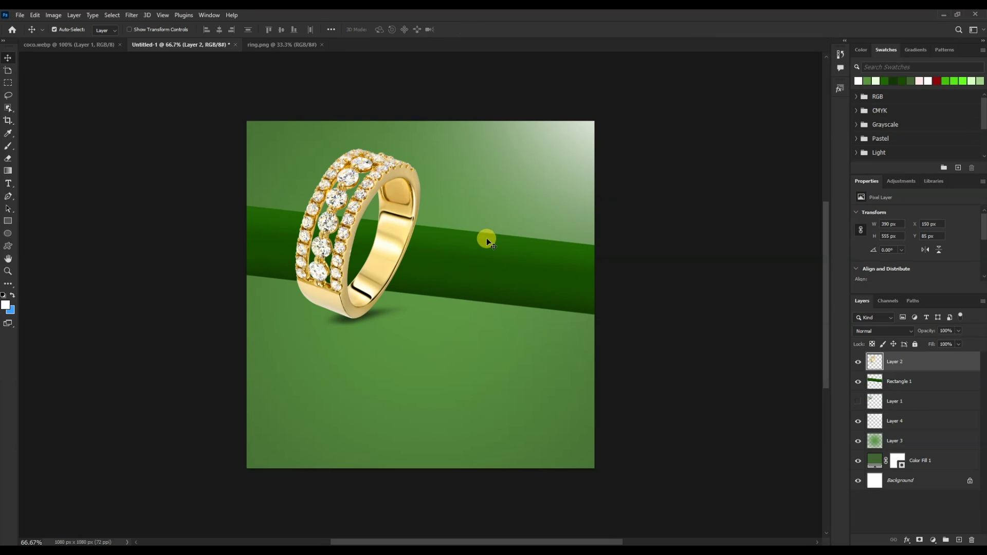
pyautogui.moveTo(391, 179); pyautogui.dragTo(385, 207)
pyautogui.hotkey('ctrl', 't')
pyautogui.moveTo(425, 154); pyautogui.dragTo(432, 103)
pyautogui.doubleClick(378, 216)
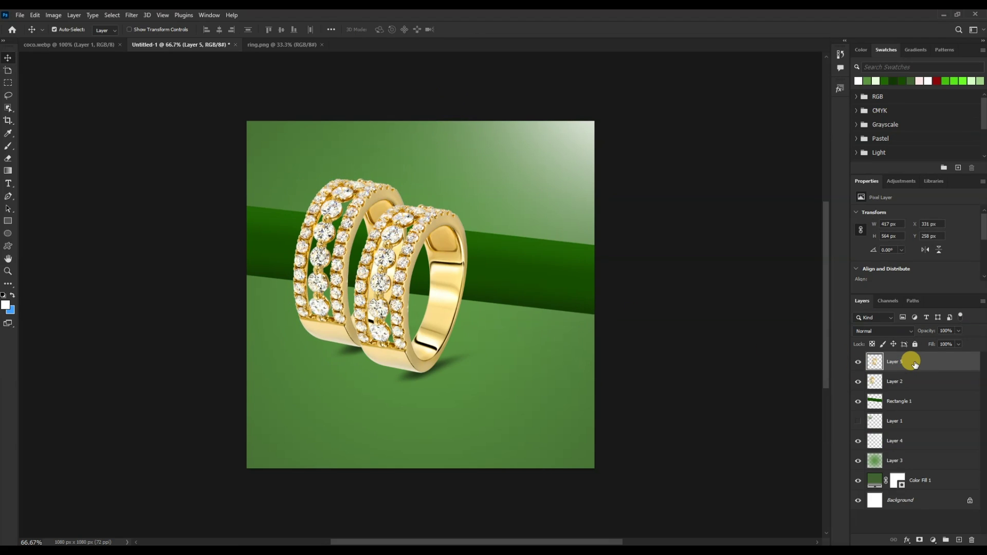
# Step: Align the ring copy, Layer 5, over the first ring and stack it below the bar
pyautogui.moveTo(389, 331); pyautogui.dragTo(330, 286)
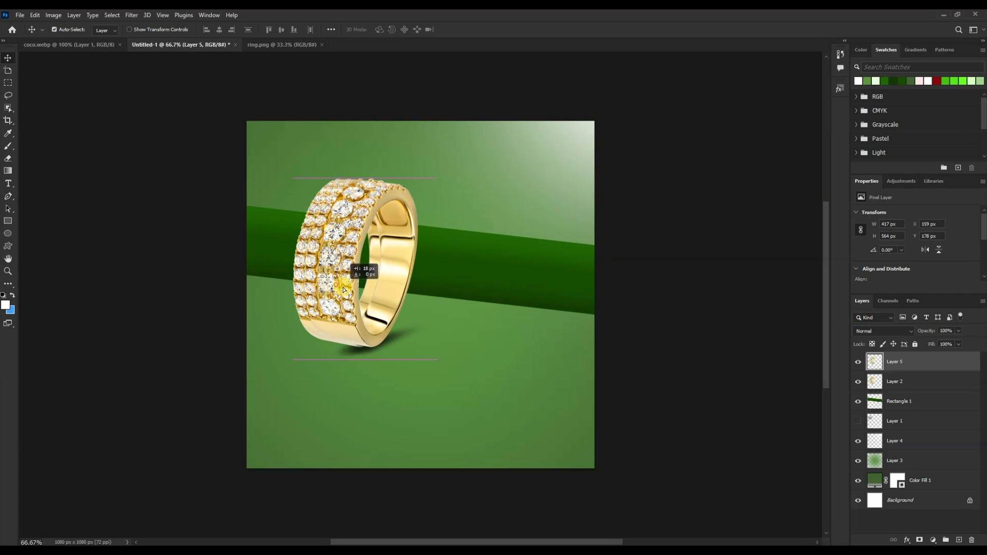
pyautogui.moveTo(330, 284); pyautogui.dragTo(335, 291)
pyautogui.moveTo(920, 369); pyautogui.dragTo(918, 407)
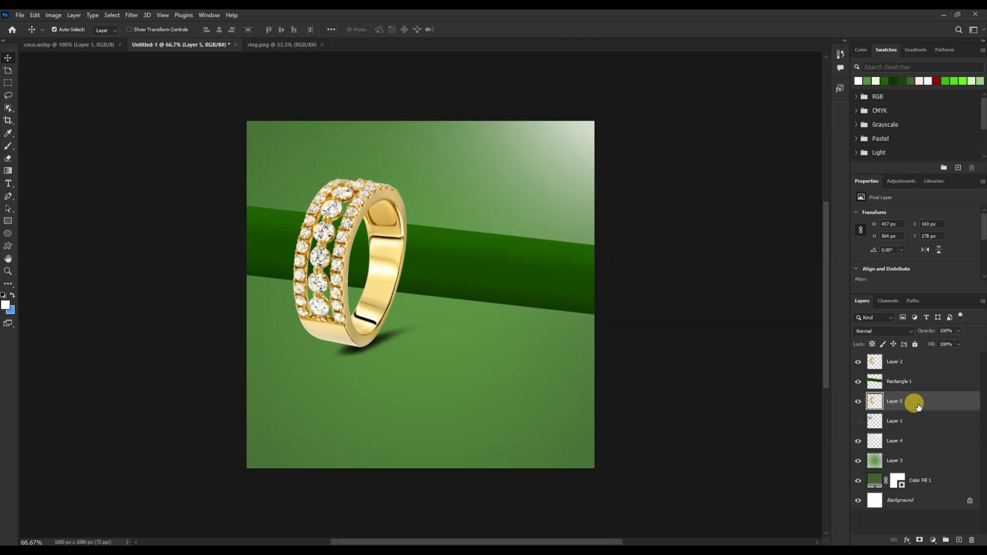
pyautogui.press('e')
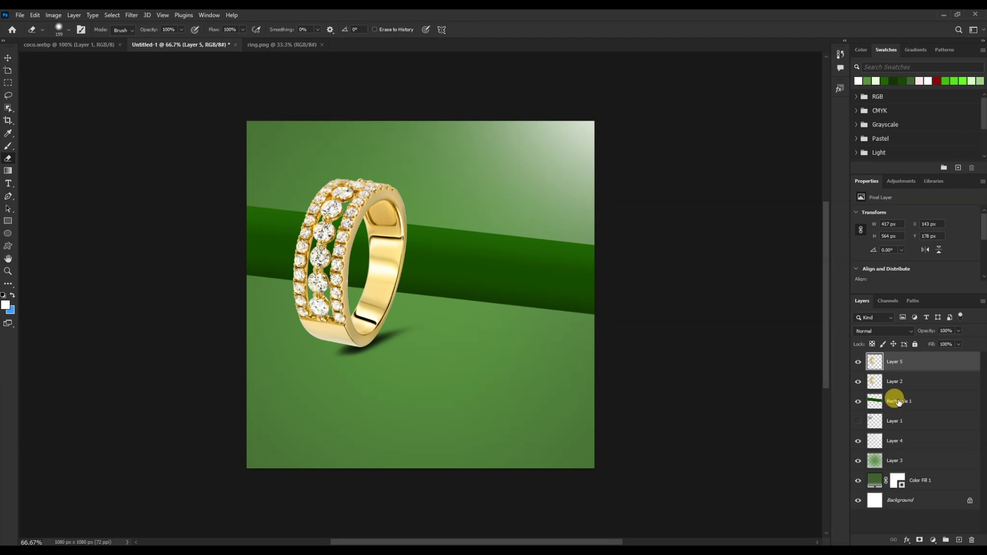
# Step: Erase Layer 2's ring band where it crosses over the dark-green bar
pyautogui.moveTo(900, 409); pyautogui.dragTo(908, 406)
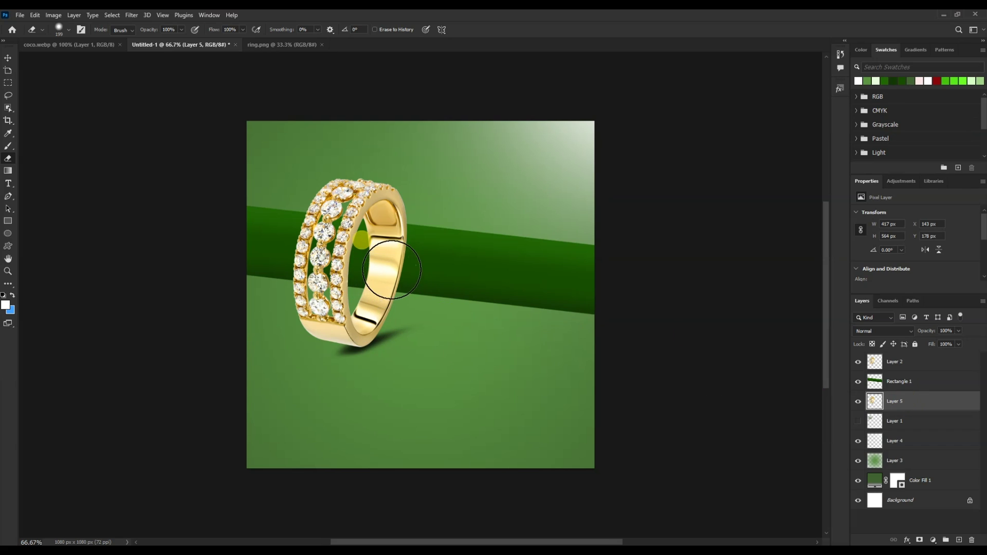
pyautogui.click(933, 366)
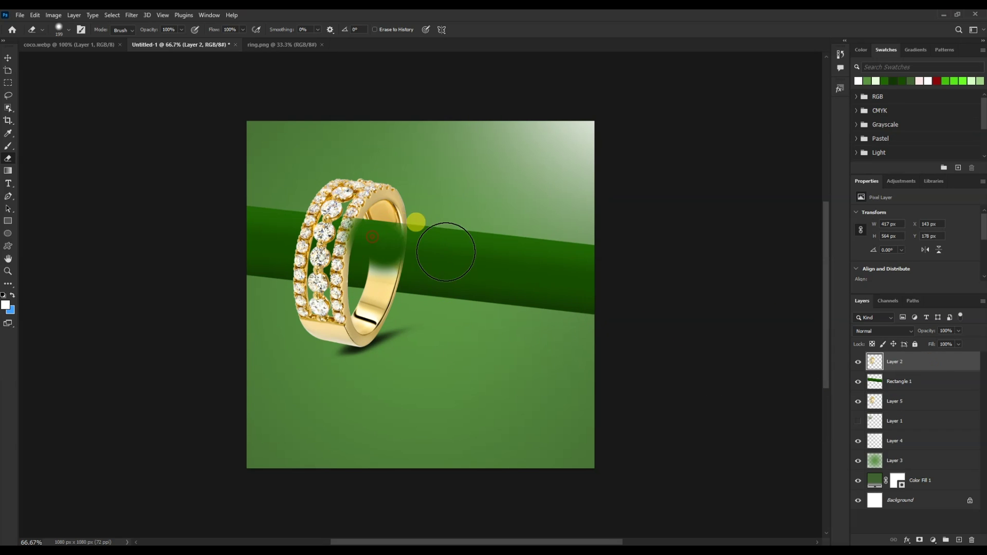
pyautogui.moveTo(402, 253); pyautogui.dragTo(396, 280)
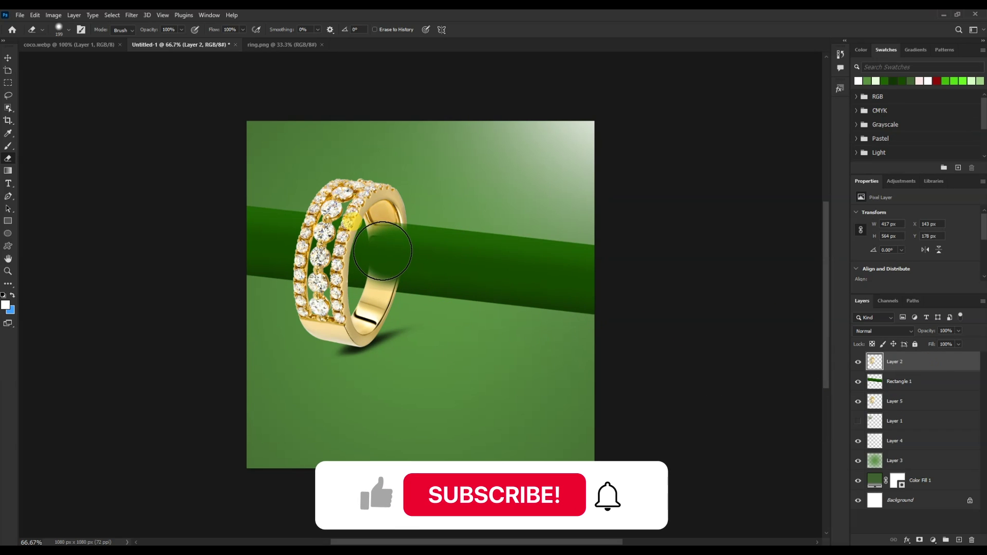
pyautogui.scroll(3, 278, 257)
pyautogui.moveTo(481, 275)
pyautogui.mouseDown()
pyautogui.moveTo(530, 271)
pyautogui.moveTo(458, 285)
pyautogui.moveTo(506, 269)
pyautogui.moveTo(497, 304)
pyautogui.moveTo(489, 225)
pyautogui.moveTo(465, 213)
pyautogui.mouseUp()
# Step: Shrink the eraser to 70 and erase the ring band along the bar's upper edge
pyautogui.press('[')
pyautogui.press('[')
pyautogui.press('[')
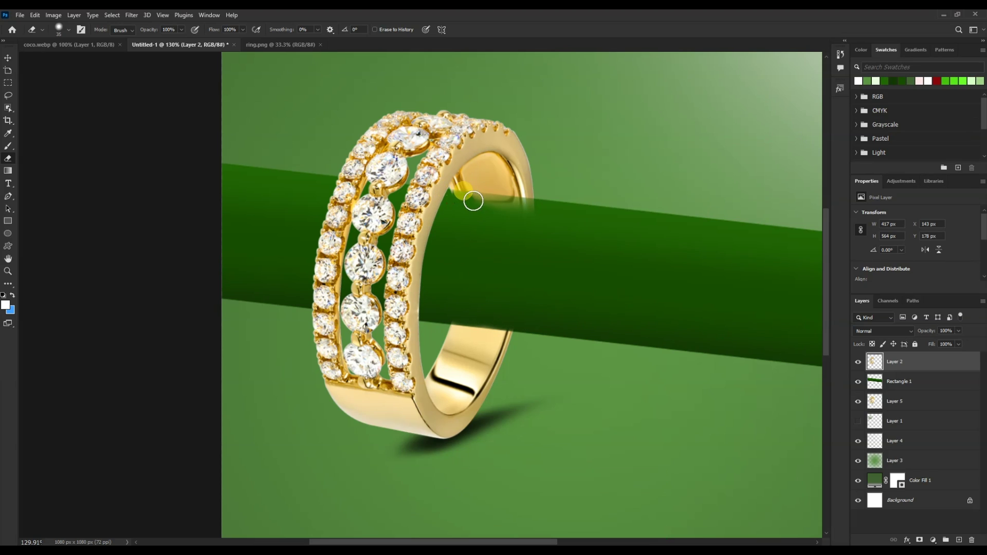
pyautogui.moveTo(503, 205); pyautogui.dragTo(582, 226)
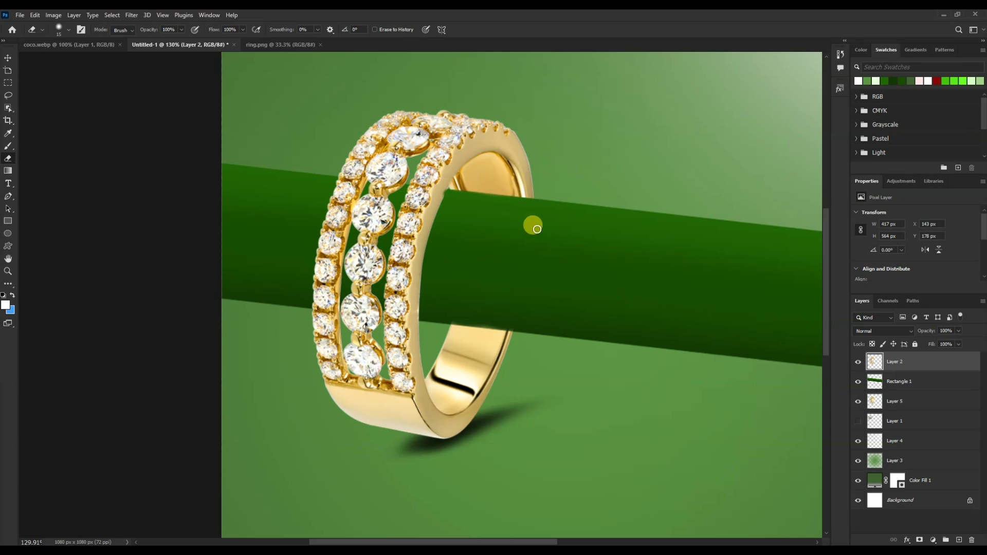
pyautogui.scroll(5, 536, 233)
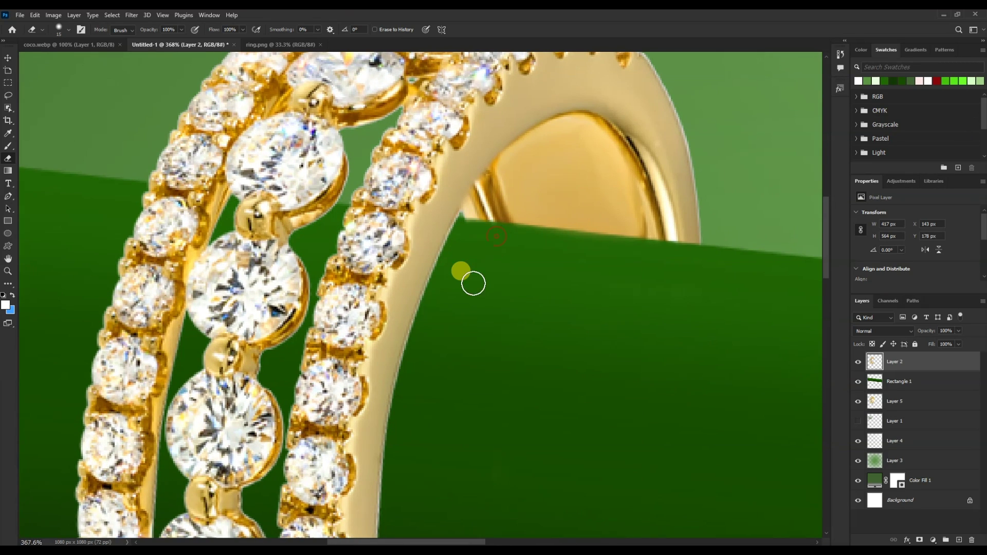
pyautogui.scroll(-5, 480, 288)
pyautogui.scroll(-3, 485, 334)
pyautogui.scroll(-2, 496, 401)
pyautogui.scroll(6, 501, 359)
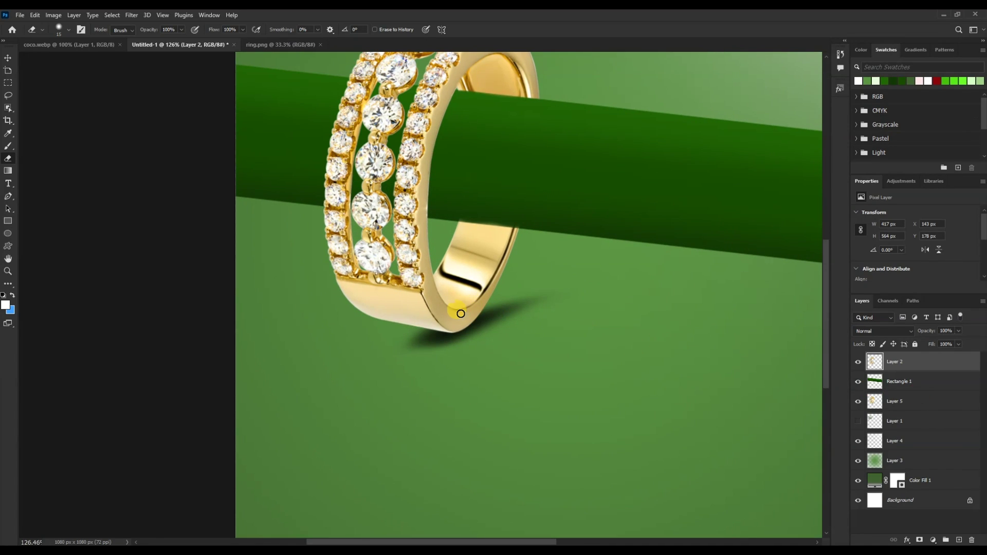
pyautogui.hotkey('shift', 'e')
pyautogui.hotkey('shift', 'e')
pyautogui.keyDown('ctrl'); pyautogui.click(492, 315); pyautogui.keyUp('ctrl')
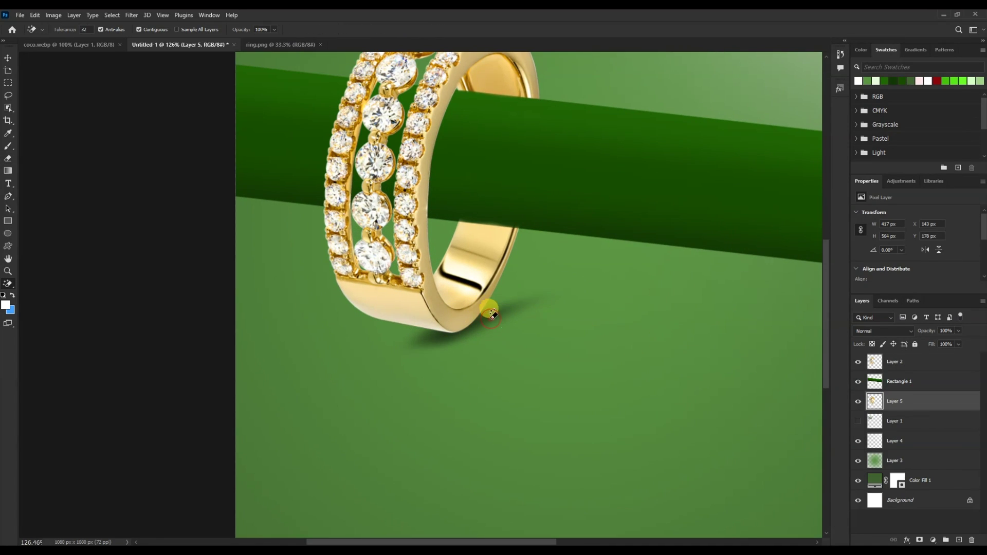
# Step: Undo a stray ring move and stack Layer 5 copy below Rectangle 1, threading the bar through
pyautogui.scroll(-3, 488, 340)
pyautogui.scroll(-2, 480, 348)
pyautogui.press('v')
pyautogui.scroll(2, 478, 339)
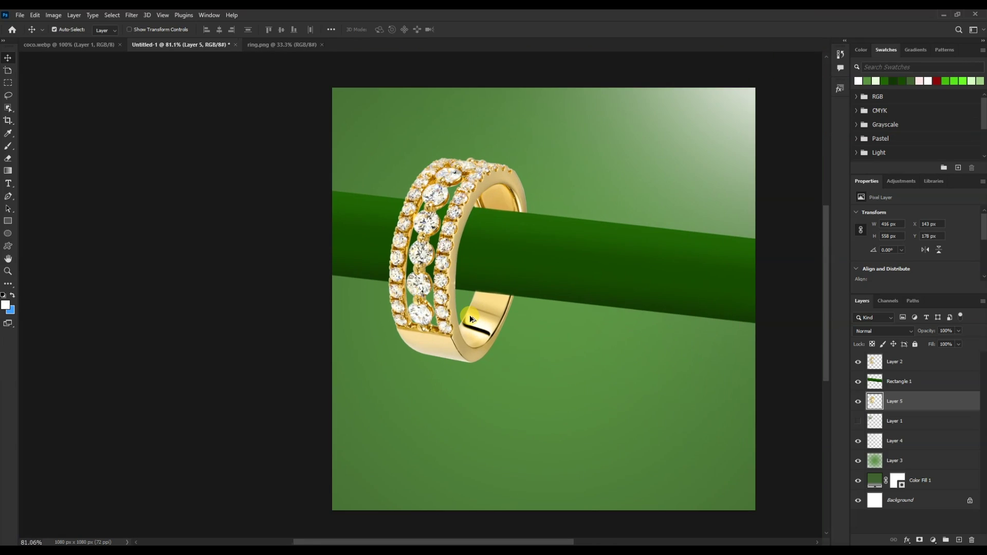
pyautogui.scroll(3, 597, 361)
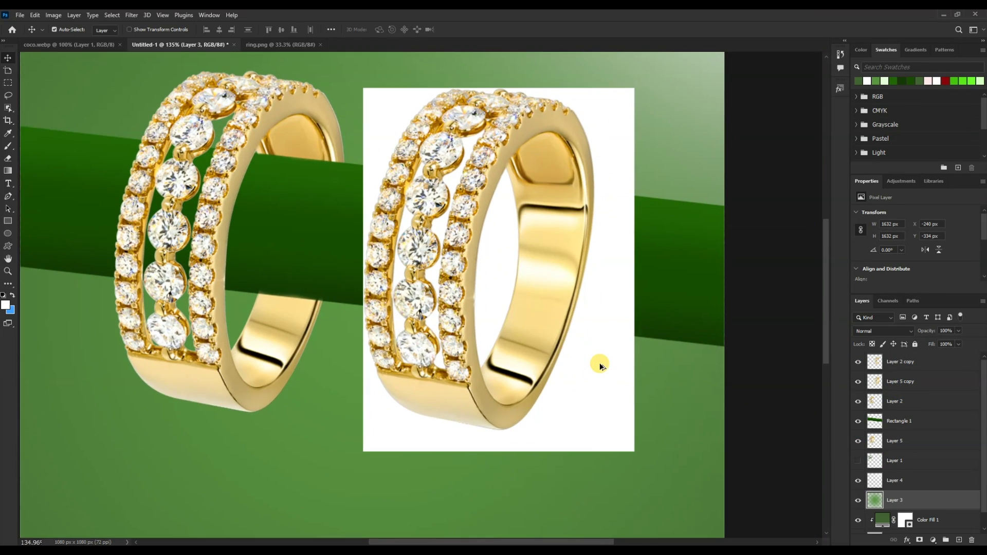
pyautogui.scroll(-2, 594, 363)
pyautogui.moveTo(483, 337); pyautogui.dragTo(669, 336)
pyautogui.hotkey('ctrl', 'z')
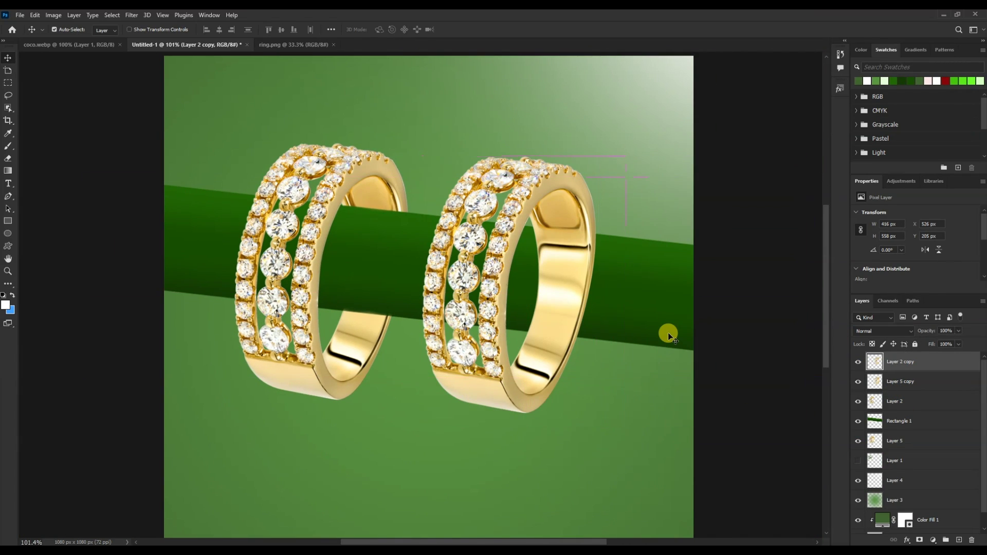
pyautogui.click(564, 257)
pyautogui.scroll(2, 565, 257)
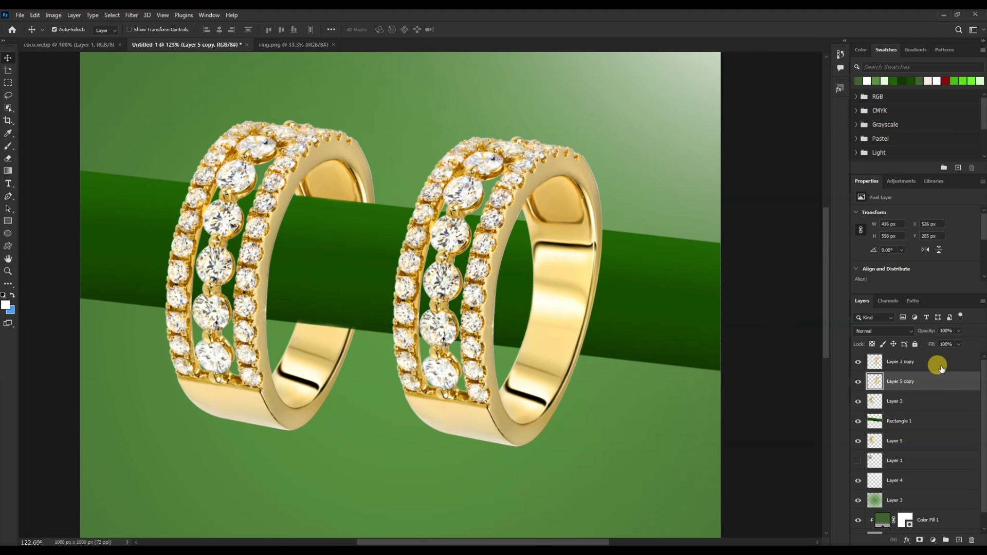
pyautogui.moveTo(939, 384); pyautogui.dragTo(935, 431)
pyautogui.scroll(3, 540, 335)
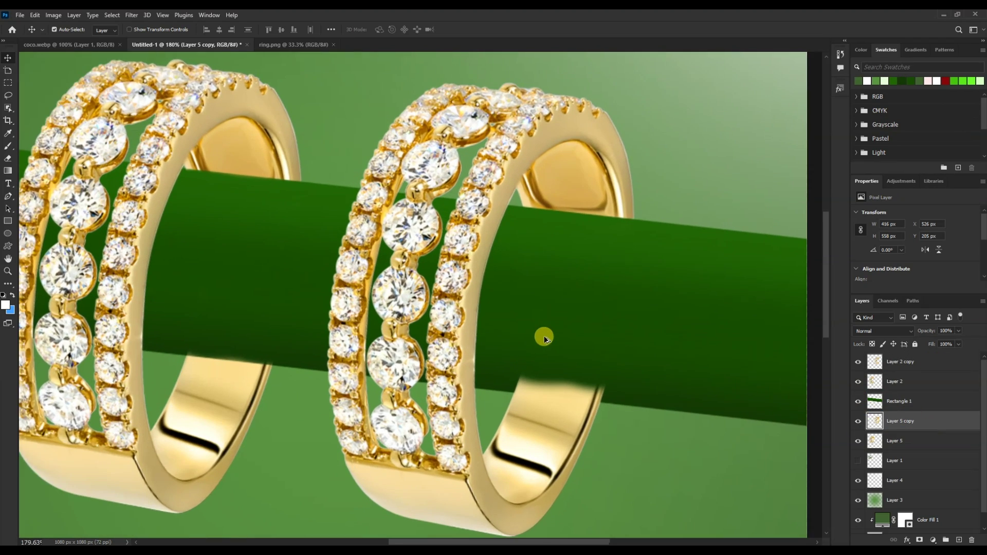
# Step: Erase the gold overlapping the green bar on Layer 2 copy with the Background Eraser, undoing one bad stroke
pyautogui.press('e')
pyautogui.keyDown('ctrl'); pyautogui.click(566, 418); pyautogui.keyUp('ctrl')
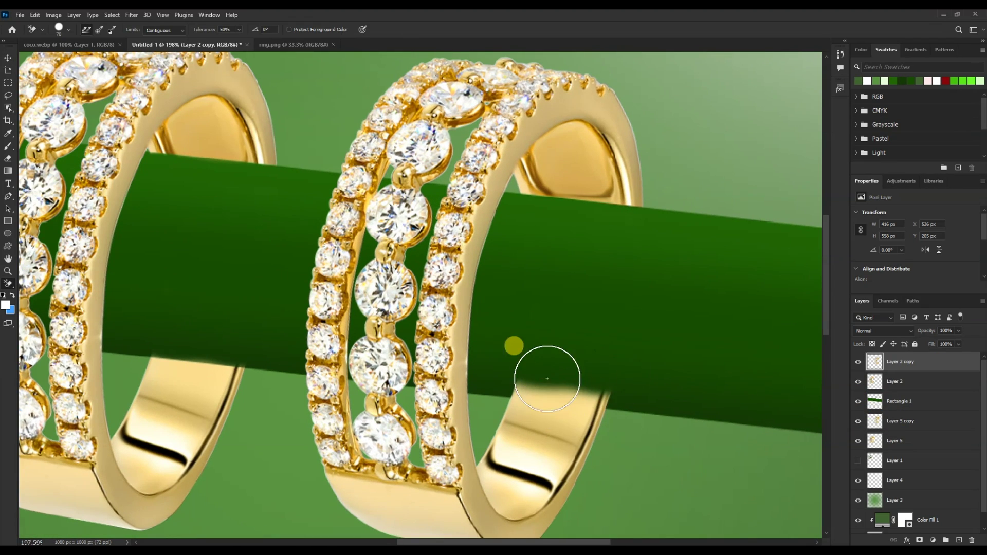
pyautogui.moveTo(546, 378); pyautogui.dragTo(593, 405)
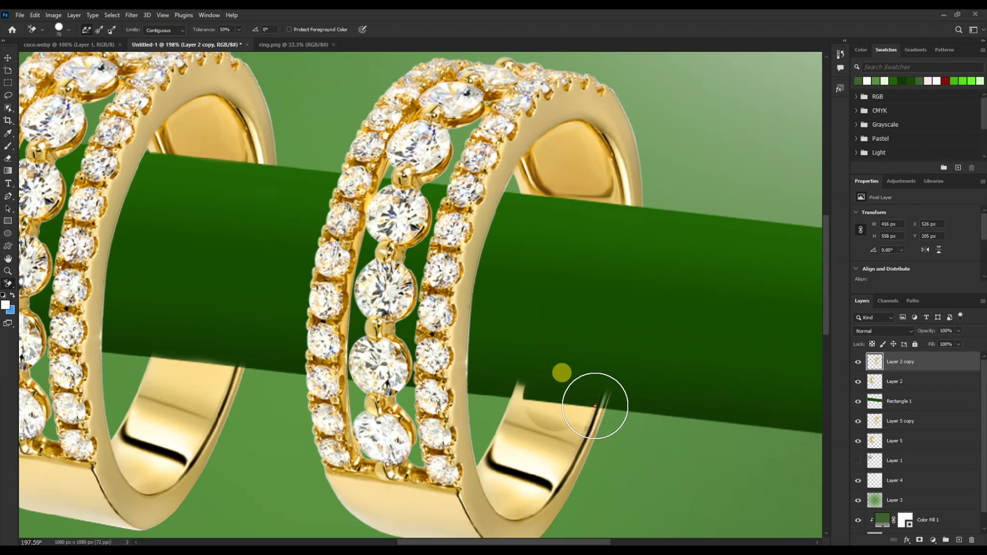
pyautogui.moveTo(620, 399); pyautogui.dragTo(601, 396)
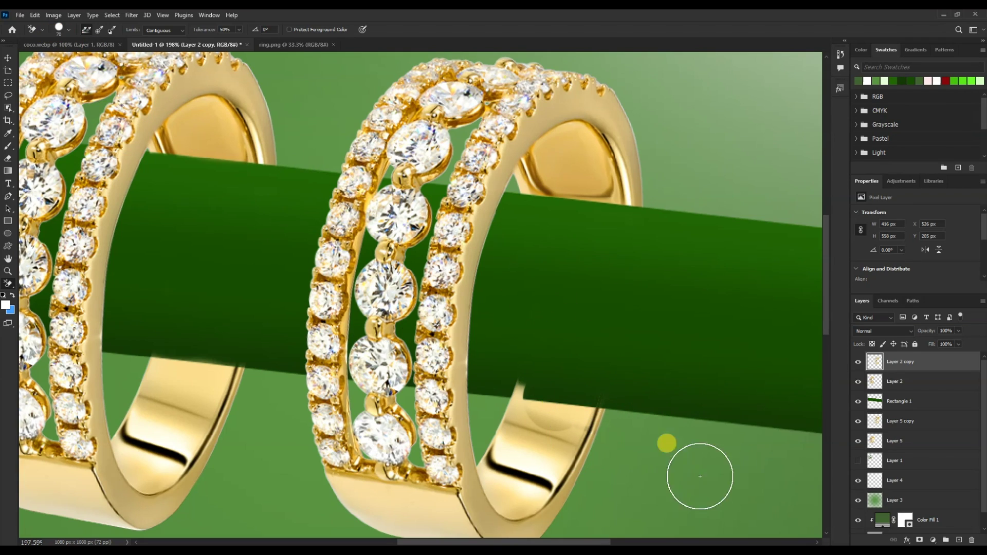
pyautogui.hotkey('ctrl', 'z')
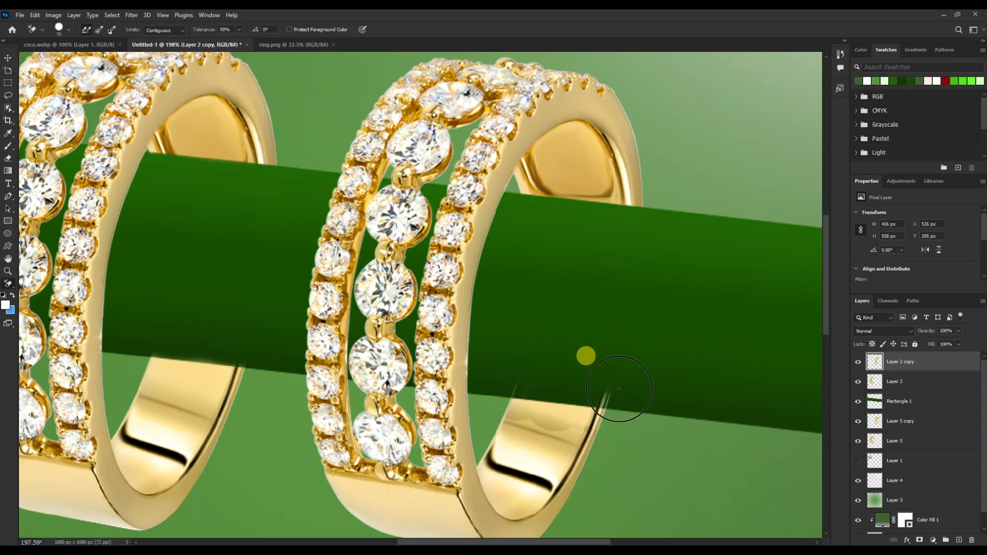
# Step: Shrink the Background Eraser brush to size 10 at the ring edge
pyautogui.click(596, 393)
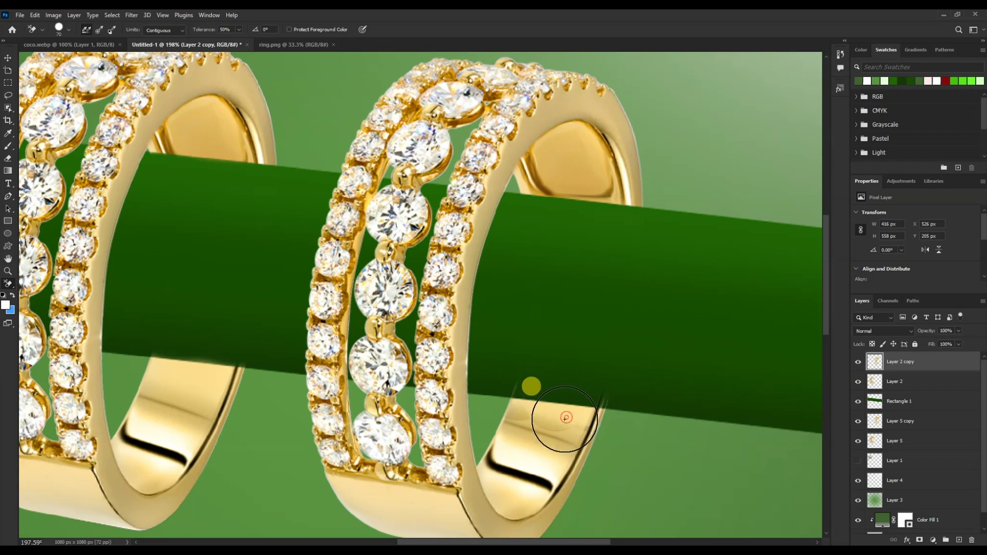
pyautogui.press('[')
pyautogui.press('[')
pyautogui.press('[')
pyautogui.press('[')
pyautogui.press('[')
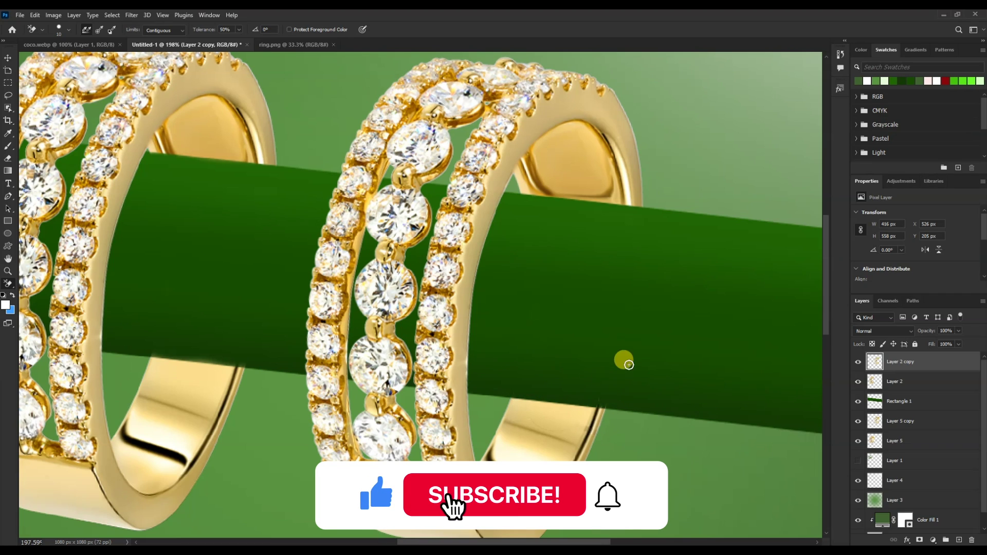
pyautogui.scroll(-5, 534, 283)
pyautogui.scroll(-3, 509, 278)
pyautogui.scroll(-2, 391, 286)
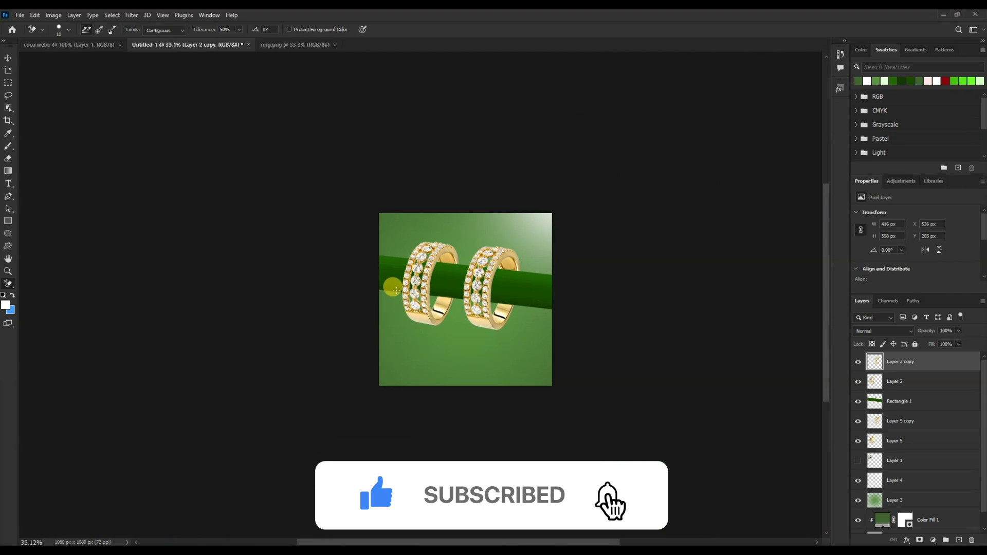
pyautogui.scroll(3, 391, 308)
# Step: Drag the bokeh image from pngwing.com.png into the Untitled-1 ring composition
pyautogui.press('v')
pyautogui.scroll(-2, 355, 335)
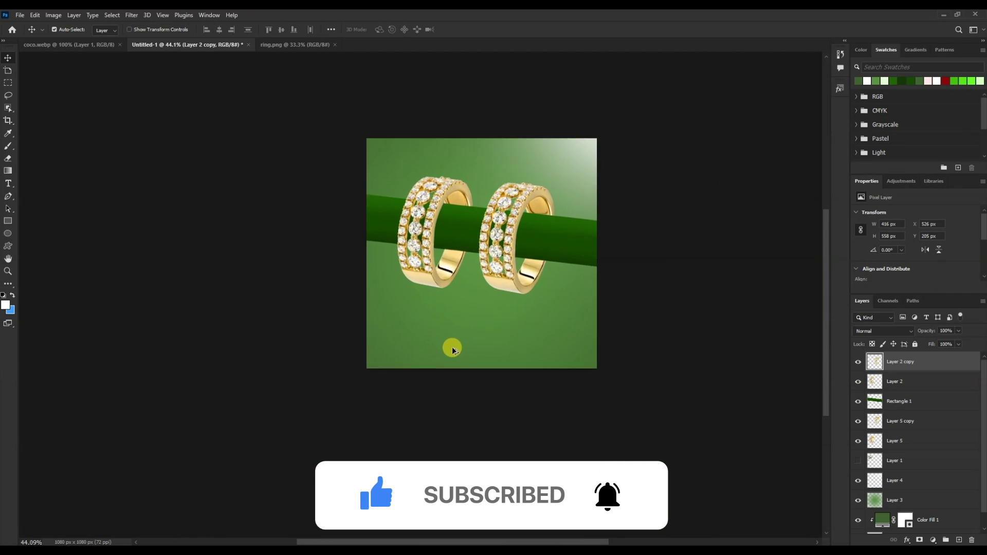
pyautogui.scroll(2, 451, 346)
pyautogui.scroll(1, 476, 332)
pyautogui.scroll(2, 483, 372)
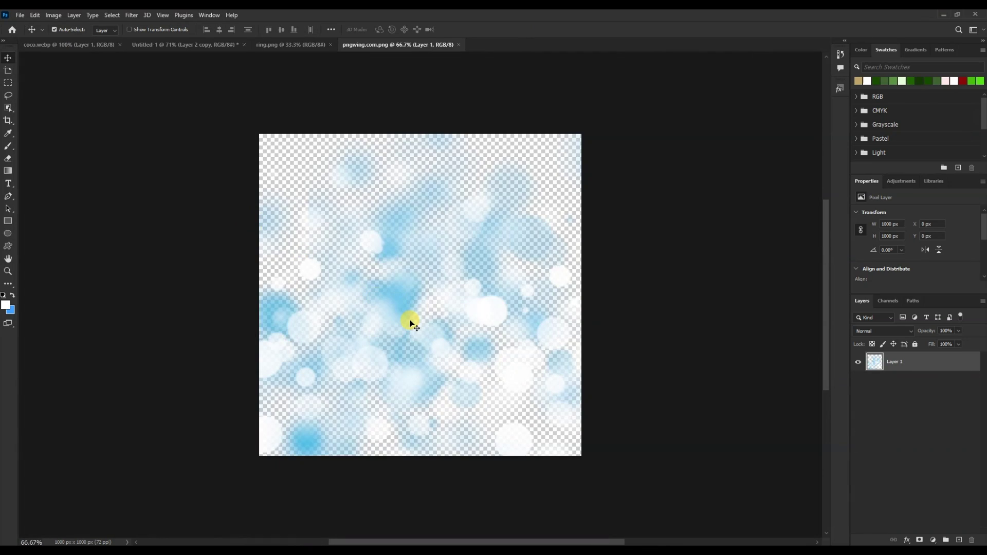
pyautogui.moveTo(408, 319); pyautogui.dragTo(226, 41)
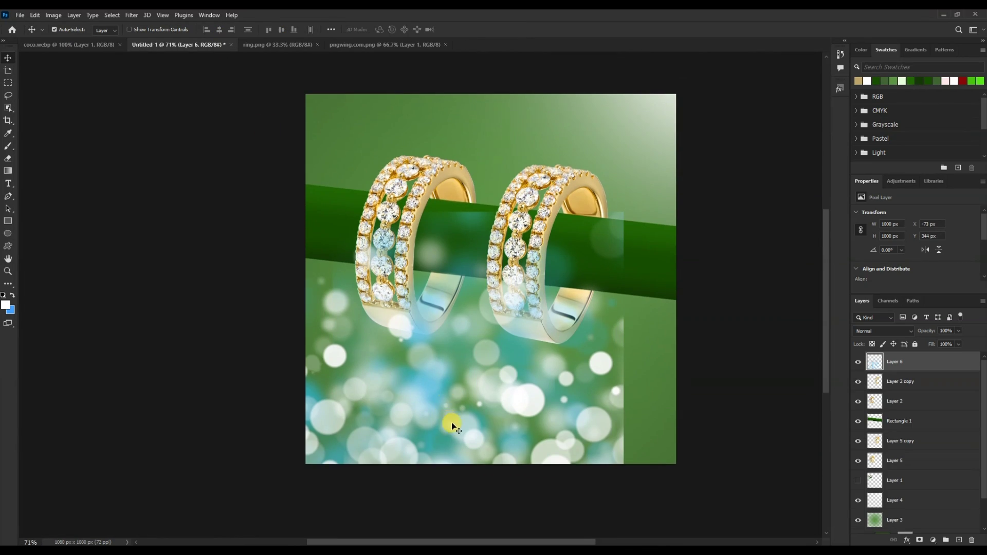
pyautogui.moveTo(228, 42); pyautogui.dragTo(506, 280)
# Step: Scale the bokeh layer up with Free Transform so it covers the canvas
pyautogui.hotkey('ctrl', 't')
pyautogui.moveTo(678, 259); pyautogui.dragTo(689, 255)
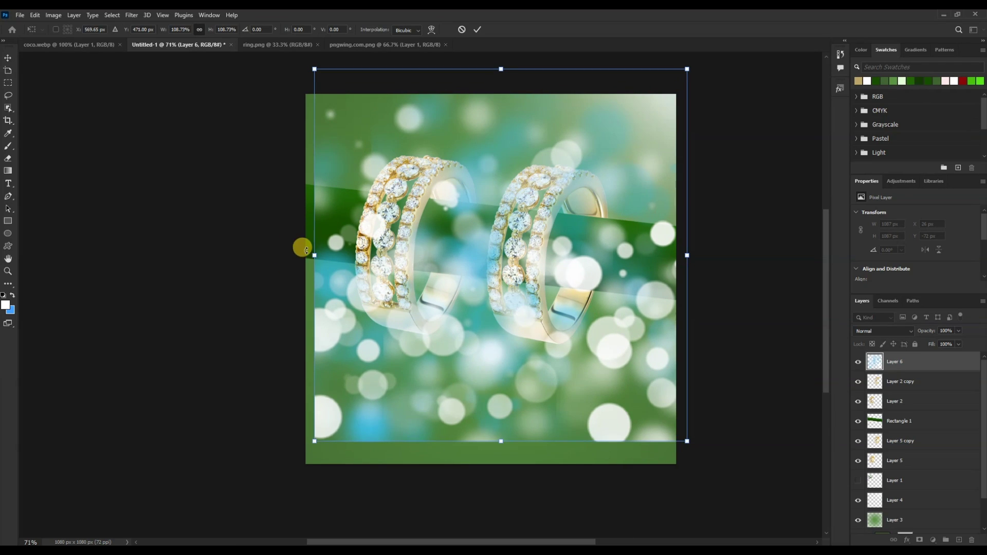
pyautogui.moveTo(297, 246); pyautogui.dragTo(298, 258)
pyautogui.moveTo(493, 443); pyautogui.dragTo(483, 470)
pyautogui.press('Return')
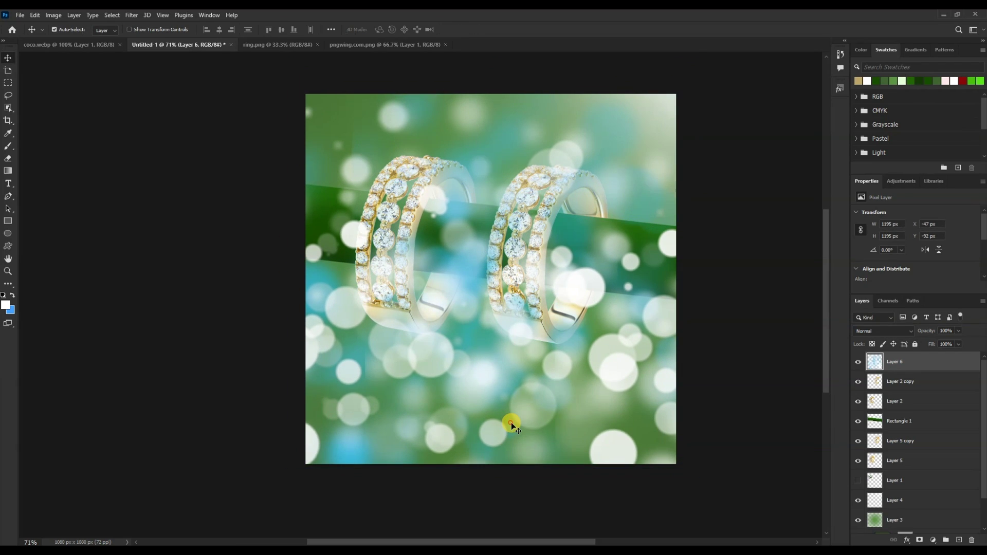
# Step: Move the bokeh layer below Layer 3 and begin lowering its opacity
pyautogui.hotkey('ctrl', '[')
pyautogui.hotkey('ctrl', '[')
pyautogui.hotkey('ctrl', '[')
pyautogui.hotkey('ctrl', ']')
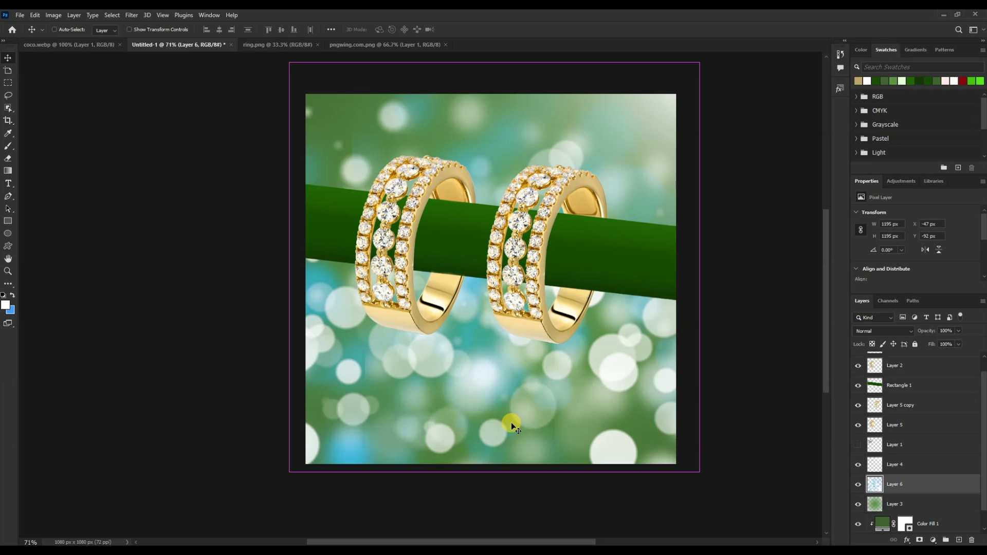
pyautogui.hotkey('ctrl', '[')
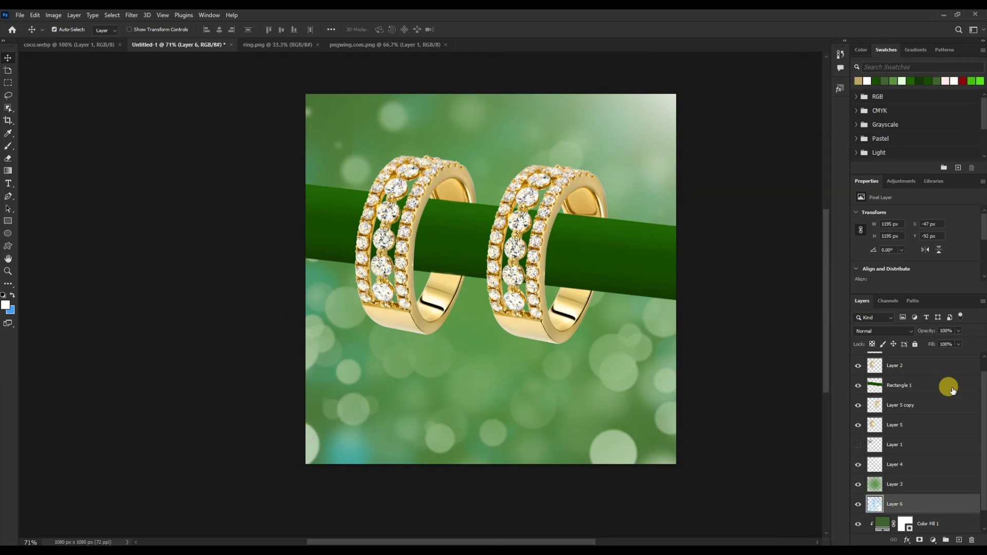
pyautogui.moveTo(945, 333); pyautogui.dragTo(923, 333)
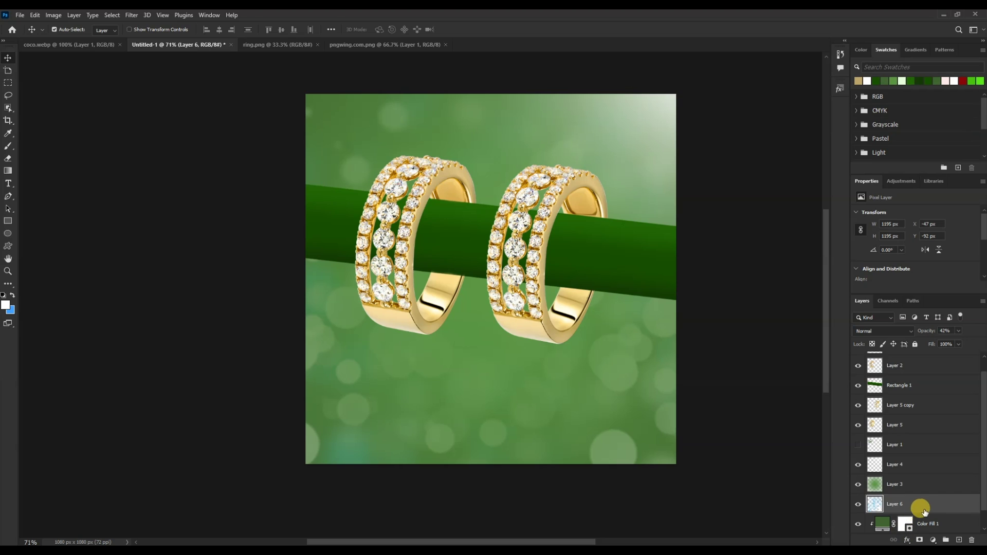
# Step: Create a new empty Layer 7 directly above Layer 3
pyautogui.click(933, 478)
pyautogui.hotkey('ctrl', 'shift', 'alt', 'n')
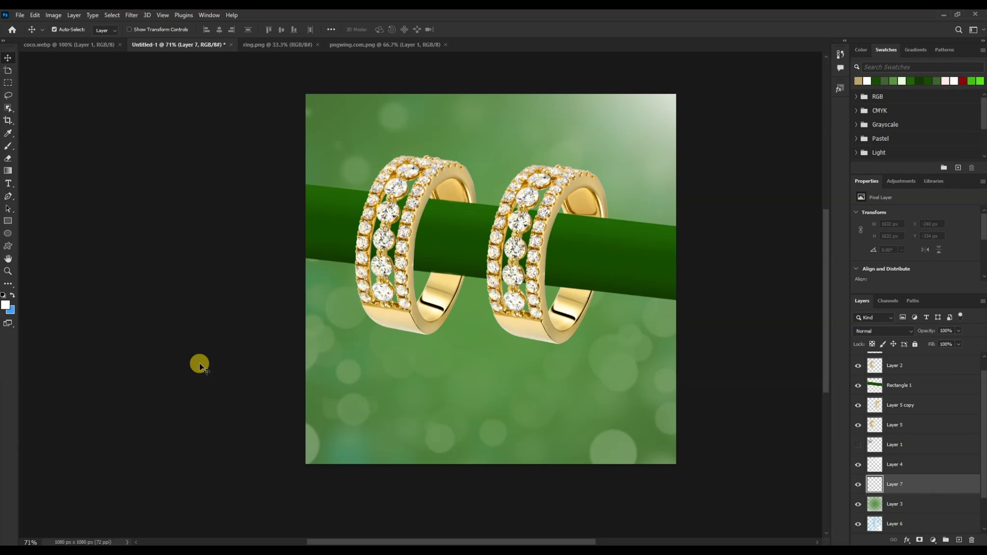
pyautogui.click(3, 224)
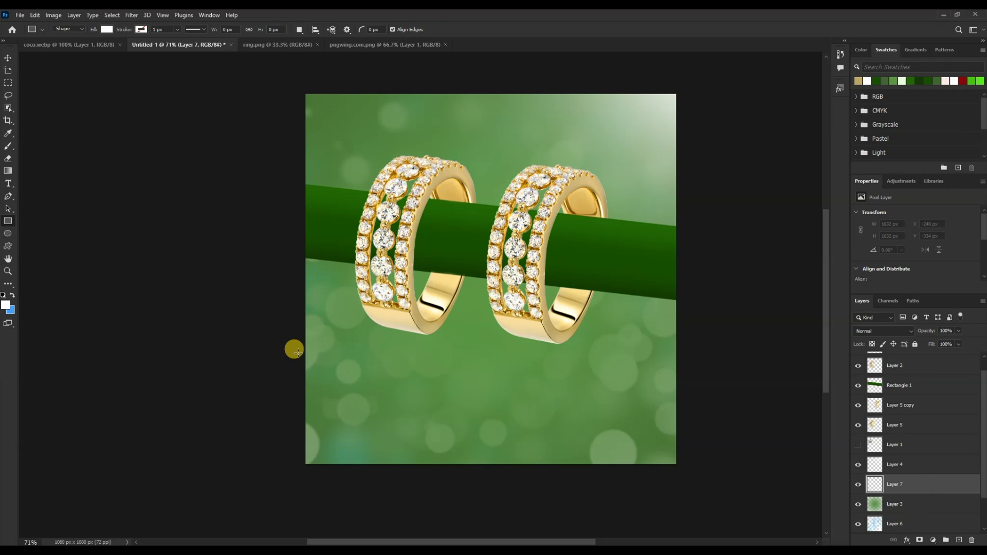
# Step: Draw a bar across the lower canvas, tilt it down to the right, and fill it dark green 154601
pyautogui.moveTo(298, 353); pyautogui.dragTo(698, 391)
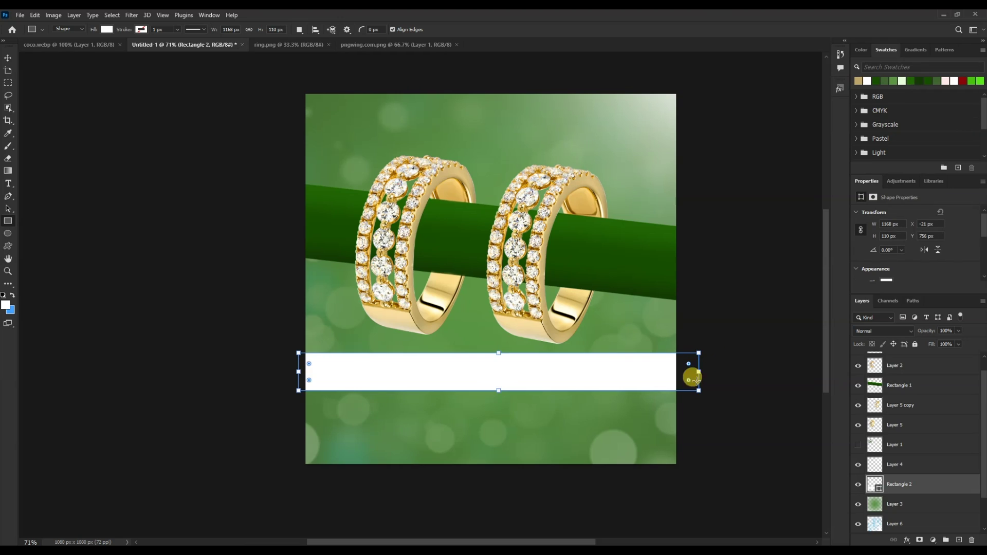
pyautogui.press('Return')
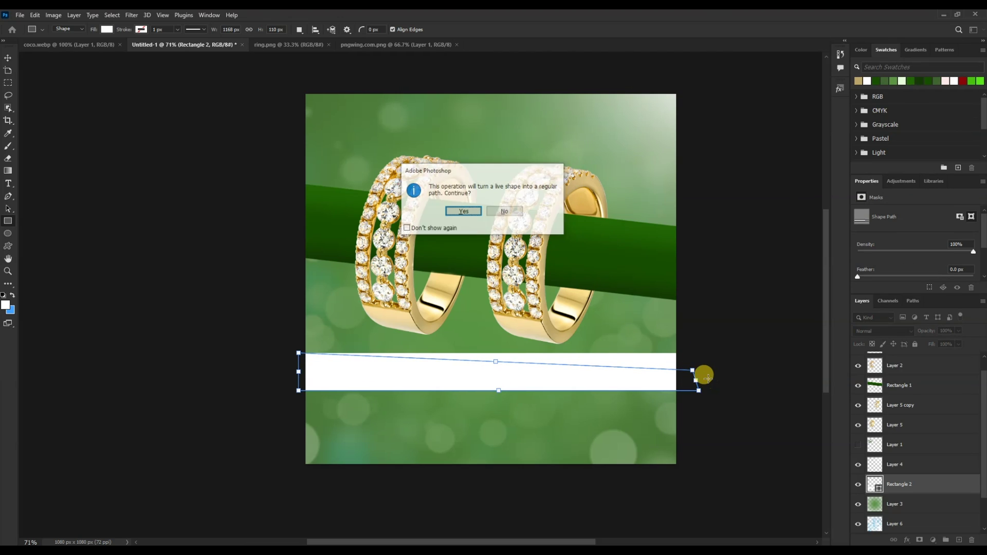
pyautogui.moveTo(695, 368); pyautogui.dragTo(695, 409)
pyautogui.hotkey('ctrl', 'z')
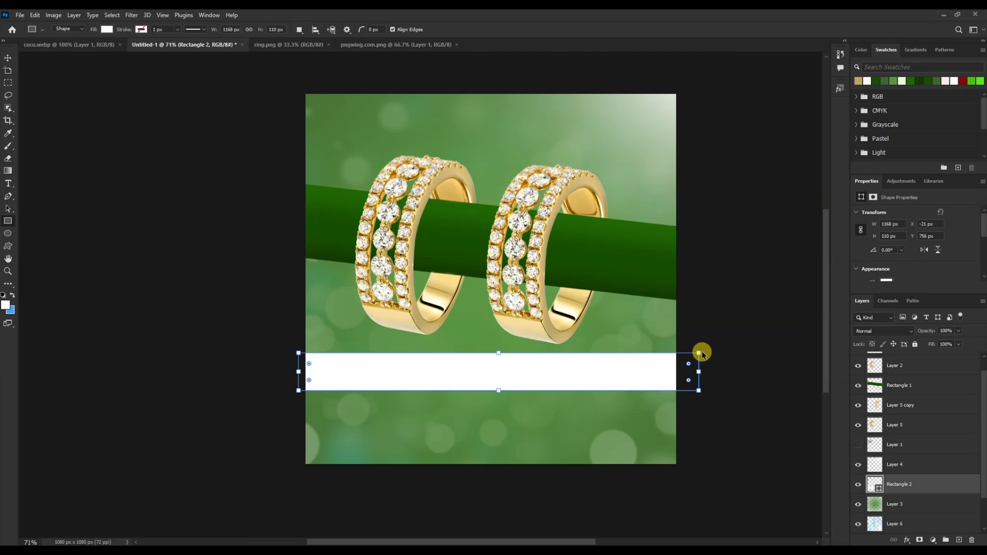
pyautogui.moveTo(700, 373); pyautogui.dragTo(700, 430)
pyautogui.press('Return')
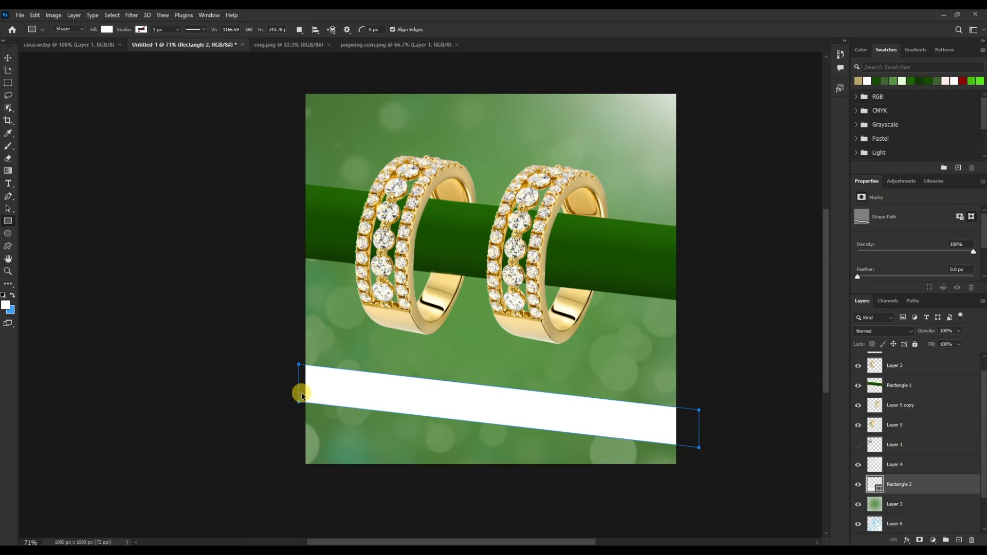
pyautogui.doubleClick(875, 485)
pyautogui.click(579, 267)
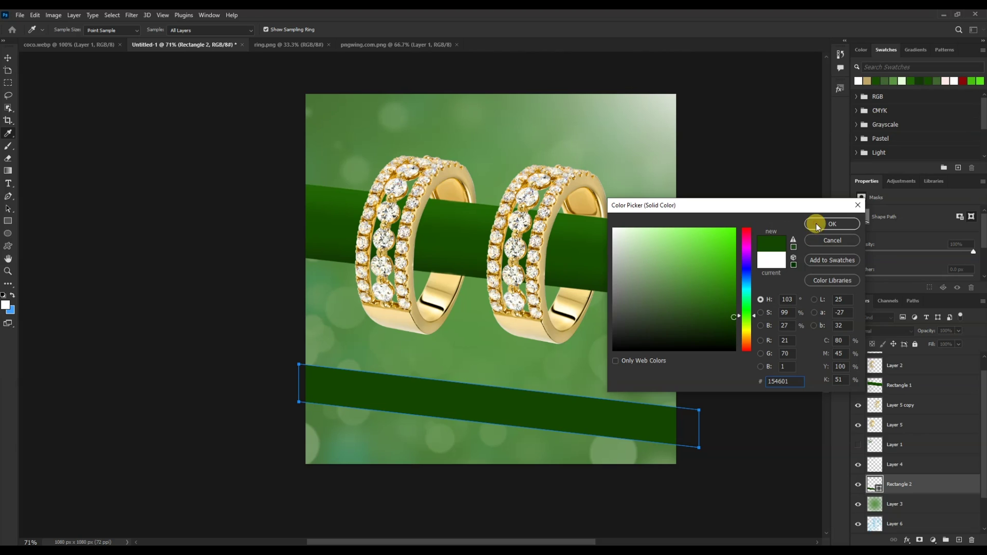
pyautogui.click(816, 224)
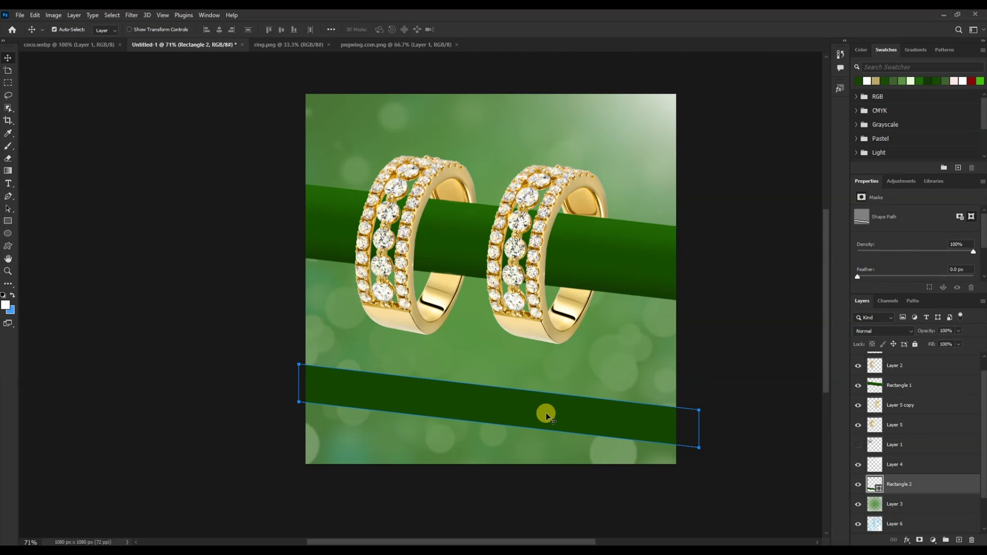
# Step: Shorten the green bar from its left end, nudge it lower, and draw a large rectangle above it
pyautogui.hotkey('ctrl', 't')
pyautogui.moveTo(298, 406); pyautogui.dragTo(425, 403)
pyautogui.press('Return')
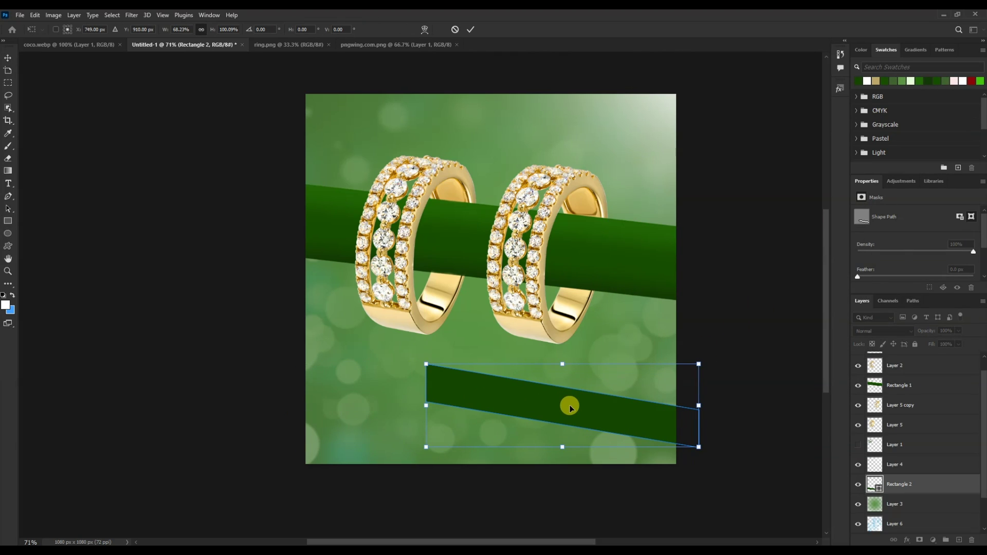
pyautogui.press('v')
pyautogui.moveTo(606, 415); pyautogui.dragTo(606, 422)
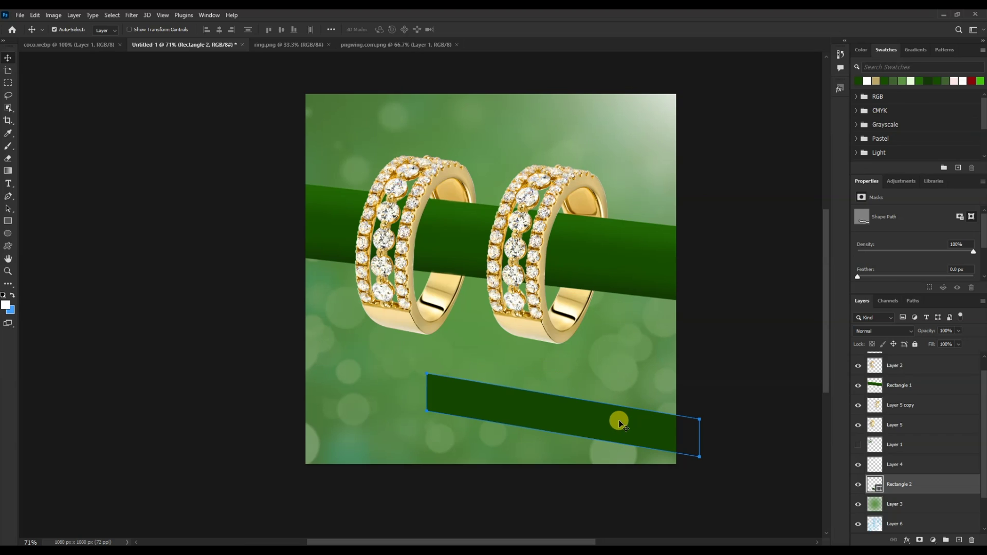
pyautogui.click(8, 222)
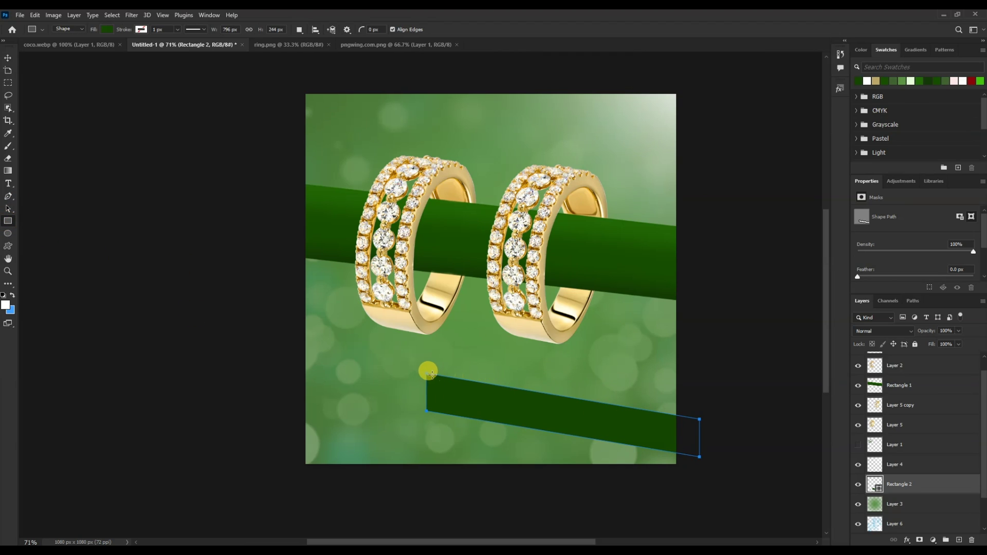
pyautogui.moveTo(423, 371)
pyautogui.mouseDown()
pyautogui.moveTo(769, 136)
pyautogui.moveTo(780, 202)
pyautogui.moveTo(793, 168)
pyautogui.mouseUp()
# Step: Rotate the new rectangle and stretch its corner down toward the dark bar
pyautogui.hotkey('ctrl', 't')
pyautogui.press('Return')
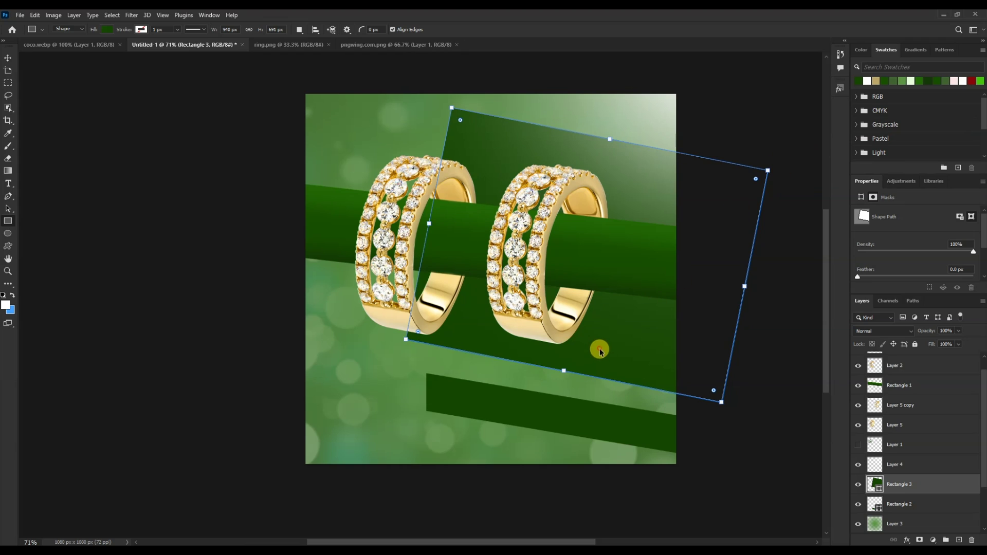
pyautogui.scroll(3, 585, 386)
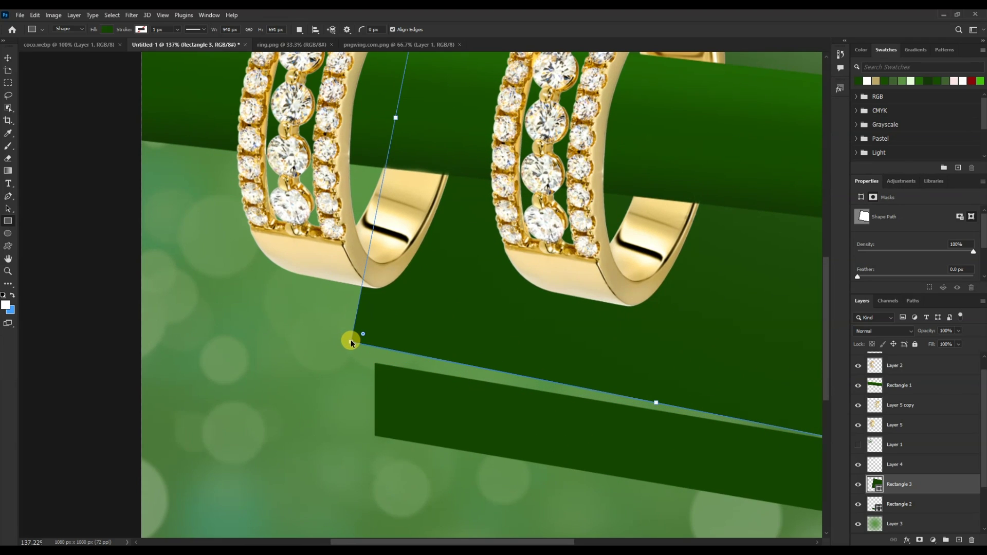
pyautogui.moveTo(350, 343); pyautogui.dragTo(374, 353)
pyautogui.scroll(-1, 165, 399)
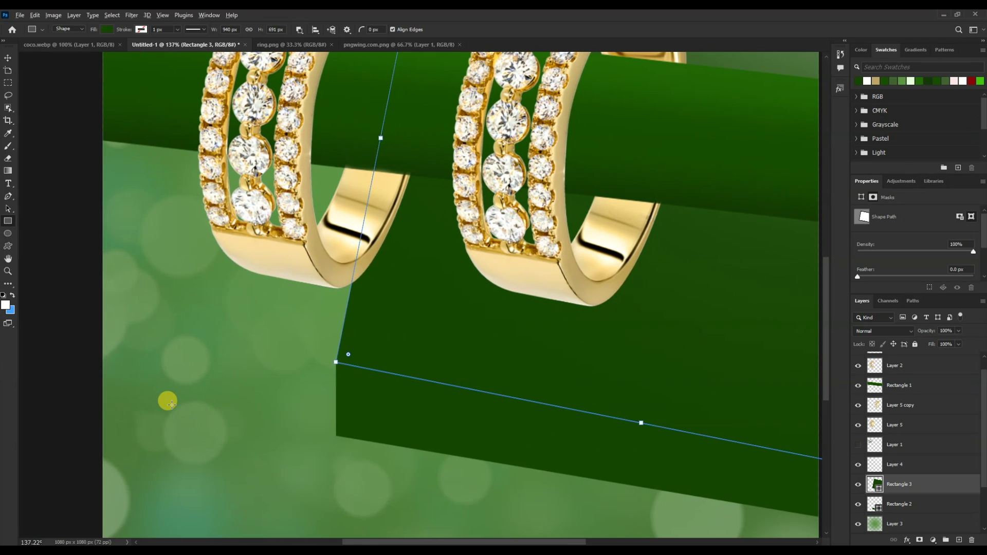
pyautogui.scroll(-3, 269, 385)
pyautogui.scroll(2, 287, 368)
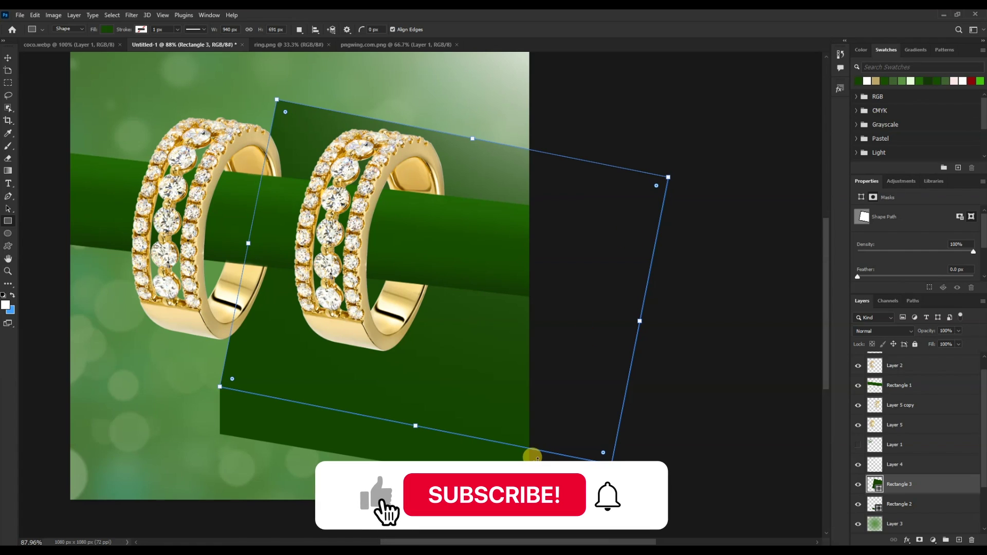
# Step: Reshape the rectangle's corners with the Pen tool onto the bar to form a flat top face
pyautogui.press('p')
pyautogui.moveTo(609, 459)
pyautogui.mouseDown()
pyautogui.moveTo(604, 446)
pyautogui.moveTo(604, 455)
pyautogui.mouseUp()
pyautogui.click(463, 210)
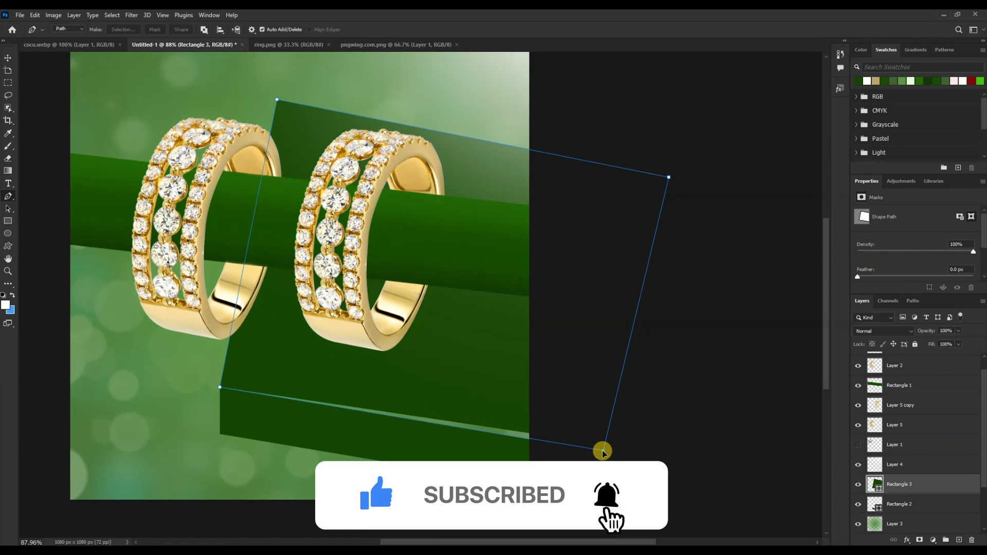
pyautogui.moveTo(277, 102); pyautogui.dragTo(356, 280)
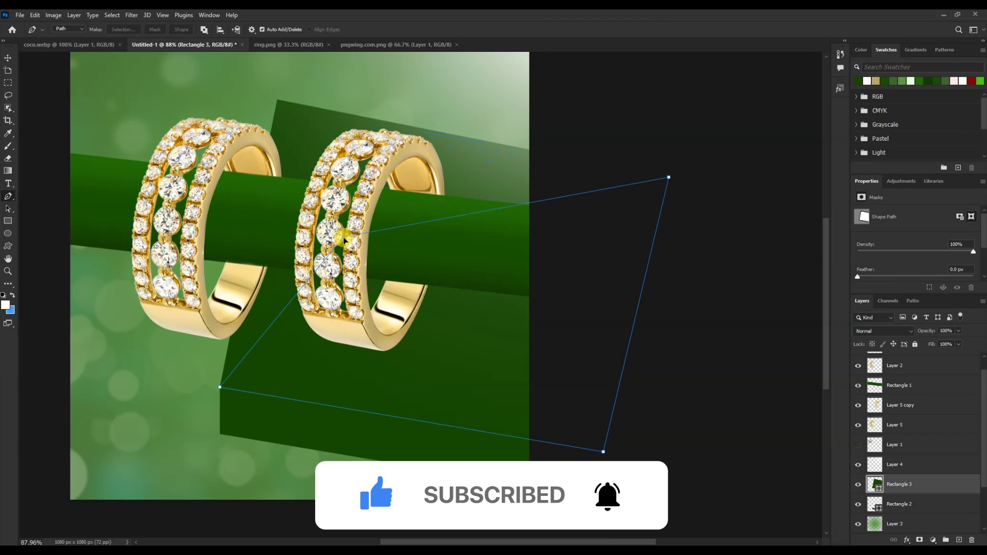
pyautogui.moveTo(669, 179); pyautogui.dragTo(652, 323)
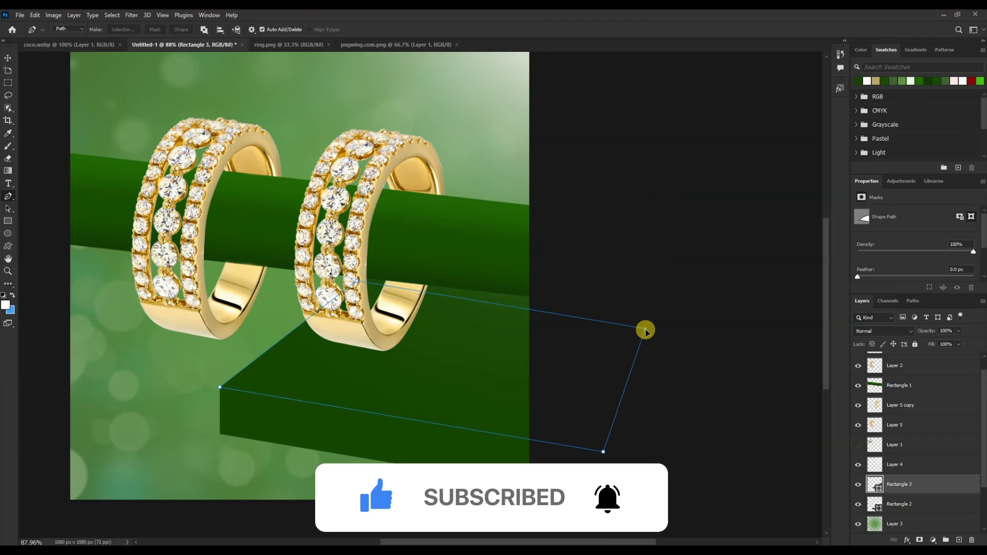
pyautogui.press('Return')
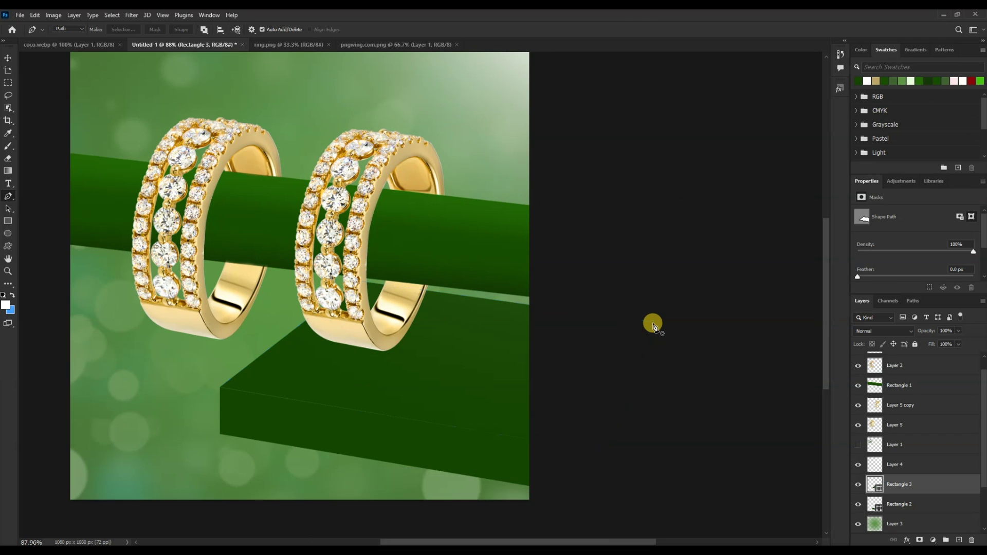
# Step: Fill the top face with a lighter green and select it together with the dark bar
pyautogui.doubleClick(875, 486)
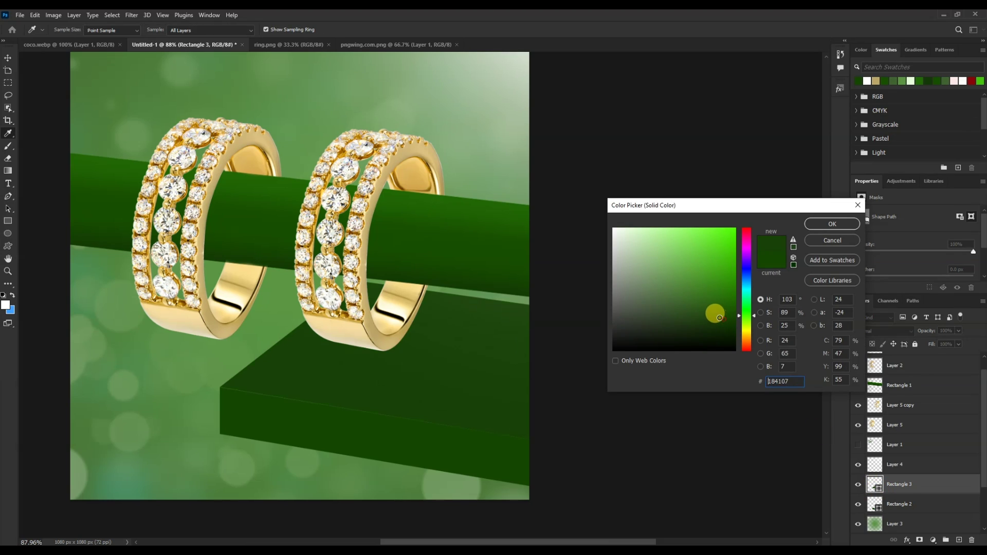
pyautogui.moveTo(719, 318); pyautogui.dragTo(708, 304)
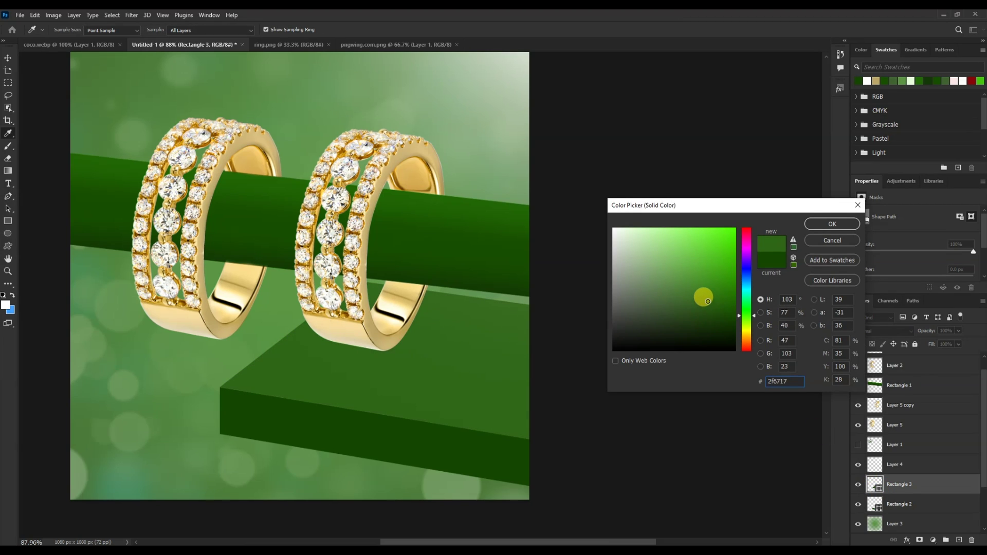
pyautogui.click(818, 226)
pyautogui.scroll(-3, 557, 413)
pyautogui.press('v')
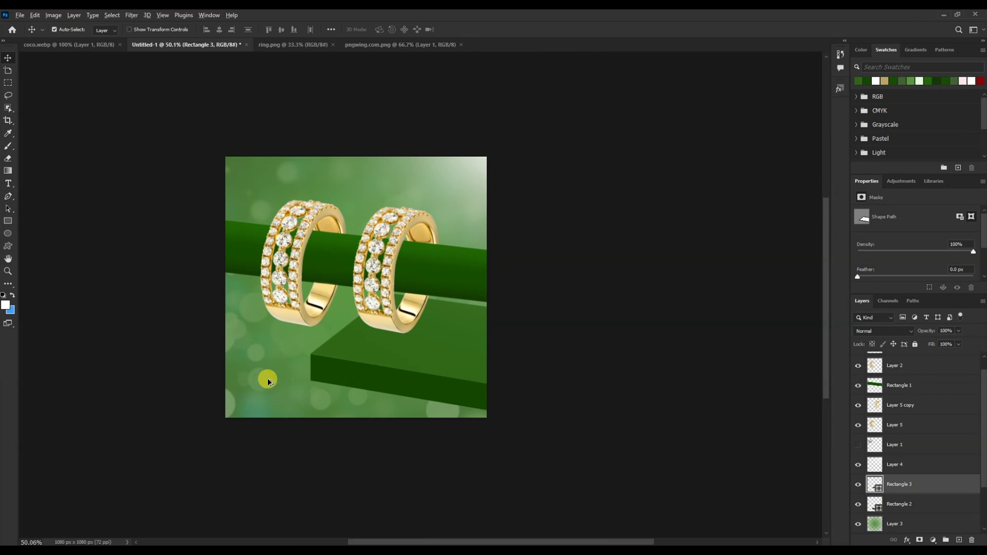
pyautogui.scroll(3, 360, 381)
pyautogui.click(435, 379)
pyautogui.keyDown('ctrl'); pyautogui.keyDown('shift'); pyautogui.click(541, 350); pyautogui.keyUp('shift'); pyautogui.keyUp('ctrl')
# Step: Duplicate the platform pieces into an offset second step with a brighter green 346e1c top face
pyautogui.moveTo(541, 350)
pyautogui.mouseDown()
pyautogui.moveTo(448, 351)
pyautogui.moveTo(464, 352)
pyautogui.mouseUp()
pyautogui.moveTo(527, 340)
pyautogui.mouseDown()
pyautogui.moveTo(526, 380)
pyautogui.moveTo(555, 341)
pyautogui.moveTo(591, 334)
pyautogui.moveTo(531, 332)
pyautogui.moveTo(541, 355)
pyautogui.moveTo(562, 335)
pyautogui.moveTo(497, 368)
pyautogui.moveTo(373, 370)
pyautogui.moveTo(390, 359)
pyautogui.moveTo(410, 368)
pyautogui.moveTo(492, 329)
pyautogui.mouseUp()
pyautogui.click(575, 359)
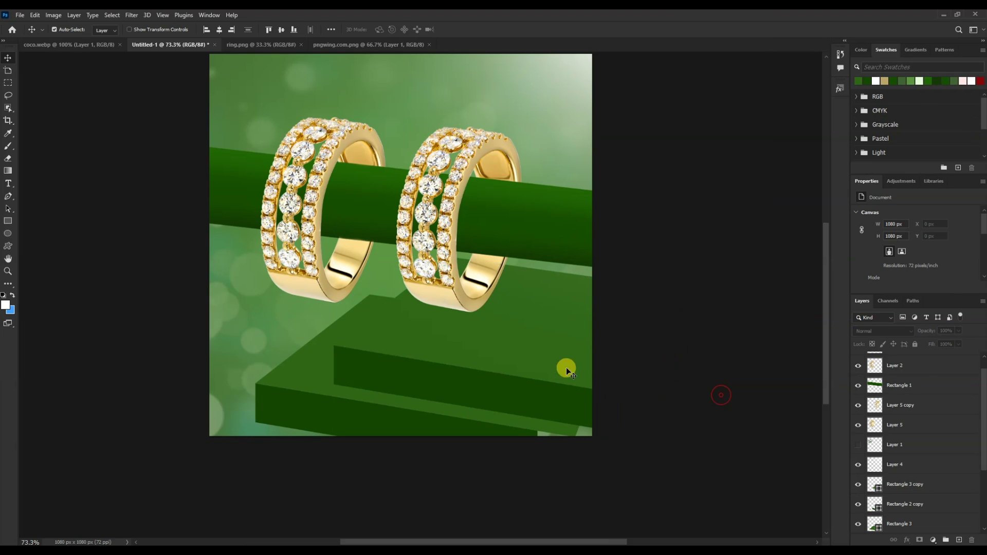
pyautogui.doubleClick(878, 491)
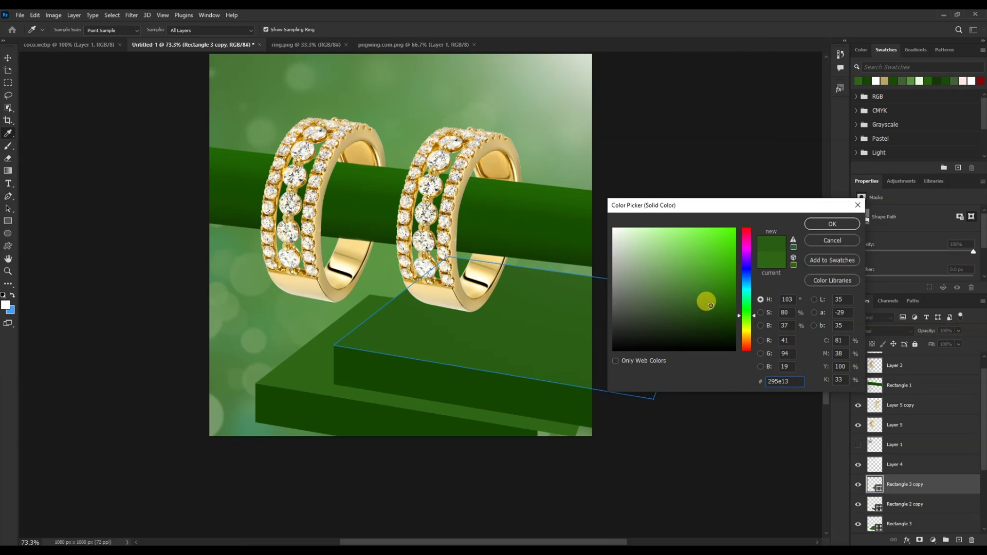
pyautogui.moveTo(714, 289); pyautogui.dragTo(704, 298)
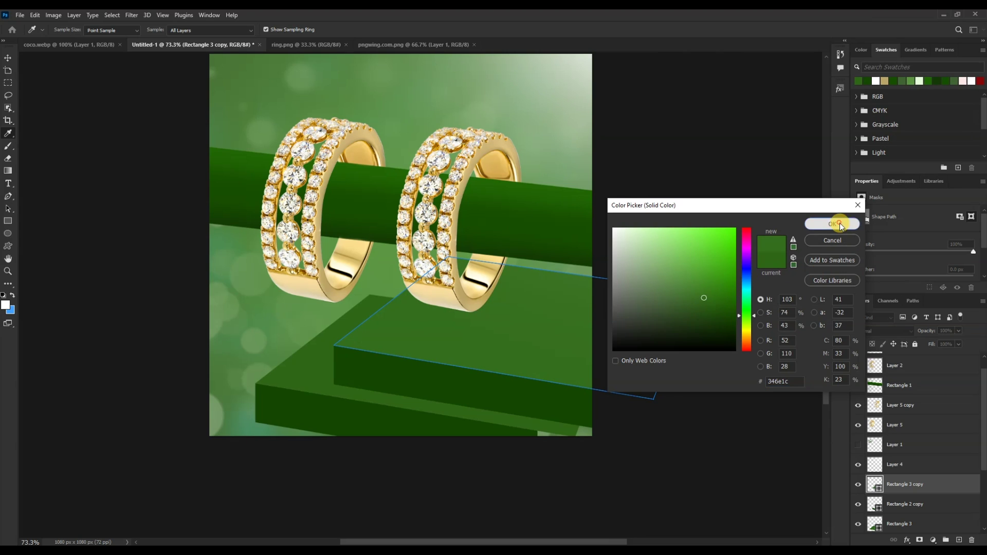
pyautogui.click(839, 225)
pyautogui.scroll(-2, 652, 335)
pyautogui.scroll(2, 335, 310)
pyautogui.scroll(2, 485, 404)
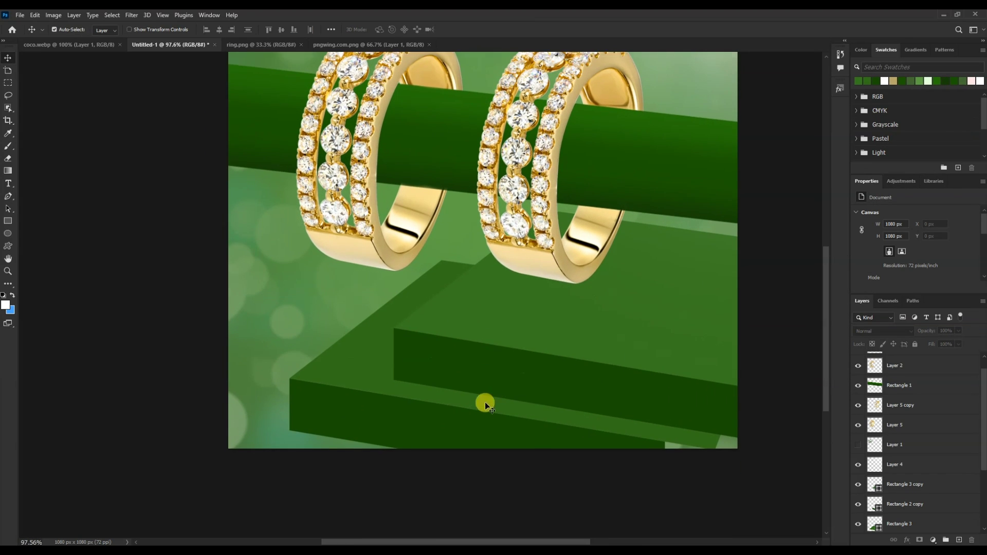
pyautogui.scroll(-2, 485, 404)
# Step: Widen the lower dark bar to the right and scale the platform shapes down
pyautogui.click(408, 424)
pyautogui.hotkey('ctrl', 't')
pyautogui.moveTo(590, 431)
pyautogui.mouseDown()
pyautogui.moveTo(663, 441)
pyautogui.moveTo(658, 453)
pyautogui.mouseUp()
pyautogui.press('Return')
pyautogui.hotkey('ctrl', 't')
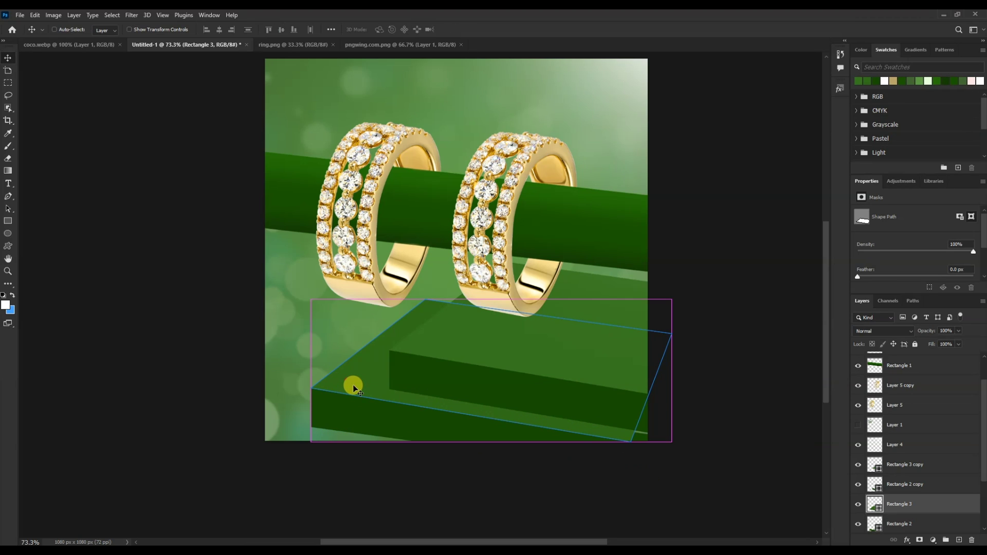
pyautogui.scroll(-1, 690, 368)
pyautogui.press('Return')
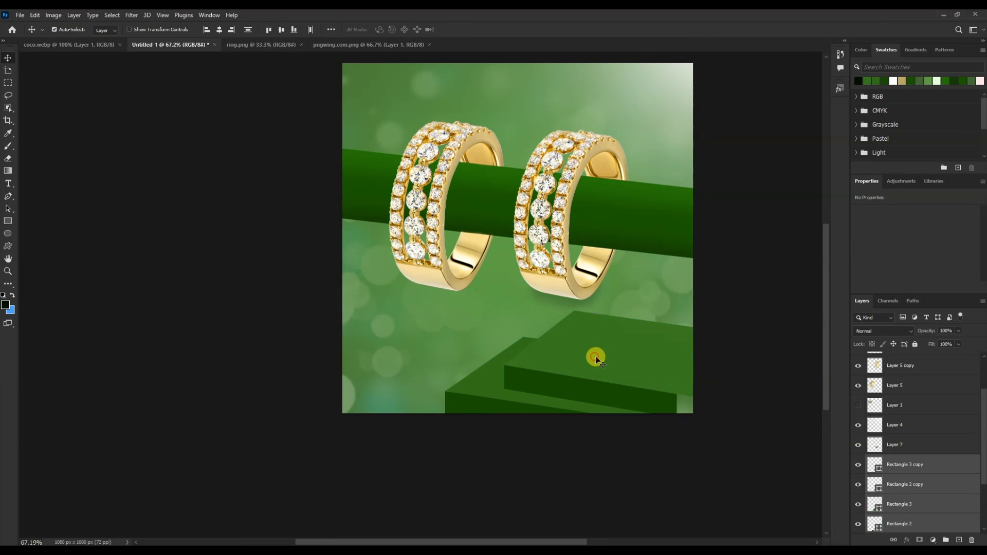
# Step: Move the platform up and draw a 136×265 px rectangle at the upper step's edge, tilted about 20°
pyautogui.moveTo(591, 355)
pyautogui.mouseDown()
pyautogui.moveTo(637, 347)
pyautogui.moveTo(565, 303)
pyautogui.mouseUp()
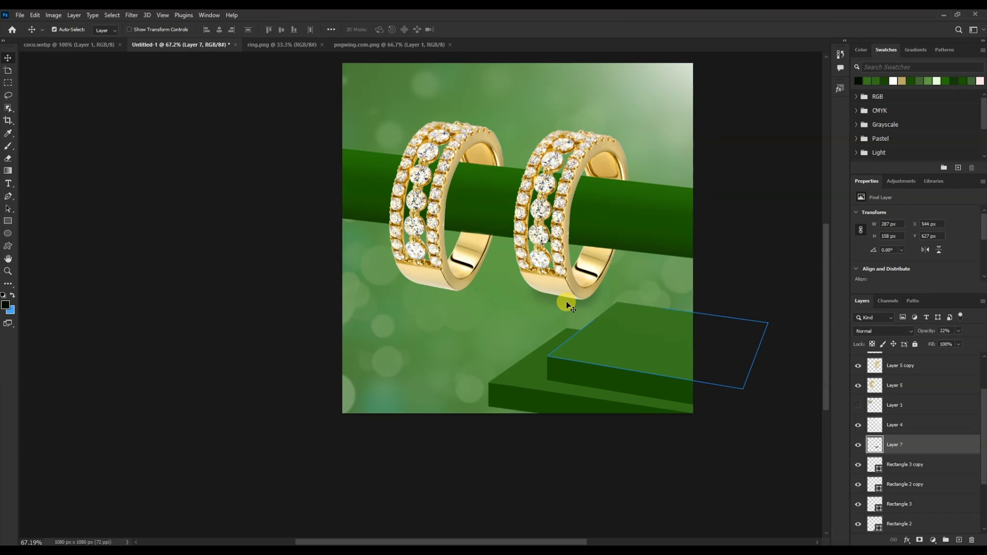
pyautogui.click(7, 221)
pyautogui.moveTo(641, 332); pyautogui.dragTo(685, 419)
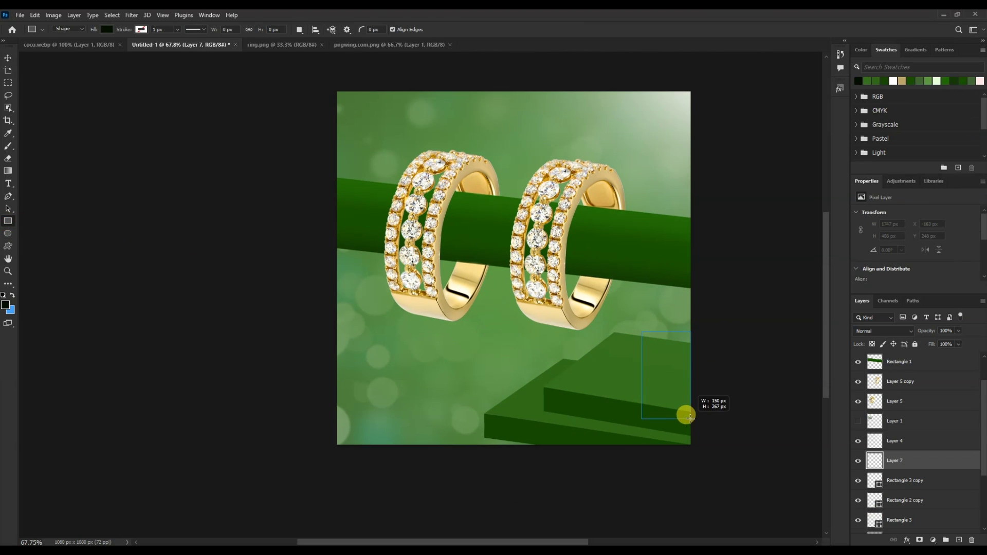
pyautogui.click(689, 326)
pyautogui.click(522, 241)
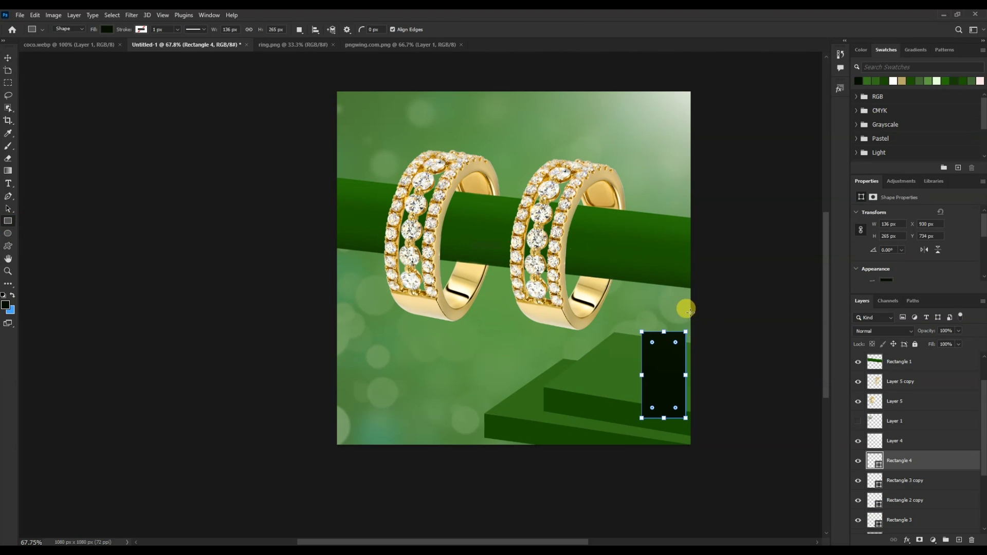
pyautogui.moveTo(689, 322); pyautogui.dragTo(705, 334)
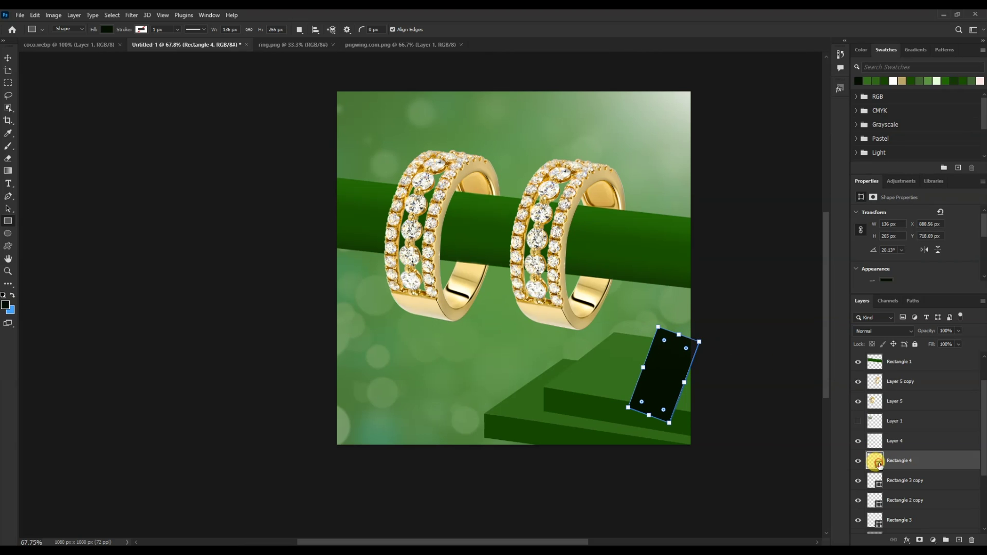
# Step: Fill the small rectangle pale green 719861 and clip it to Rectangle 3 copy
pyautogui.doubleClick(875, 461)
pyautogui.click(704, 303)
pyautogui.click(653, 271)
pyautogui.press('Return')
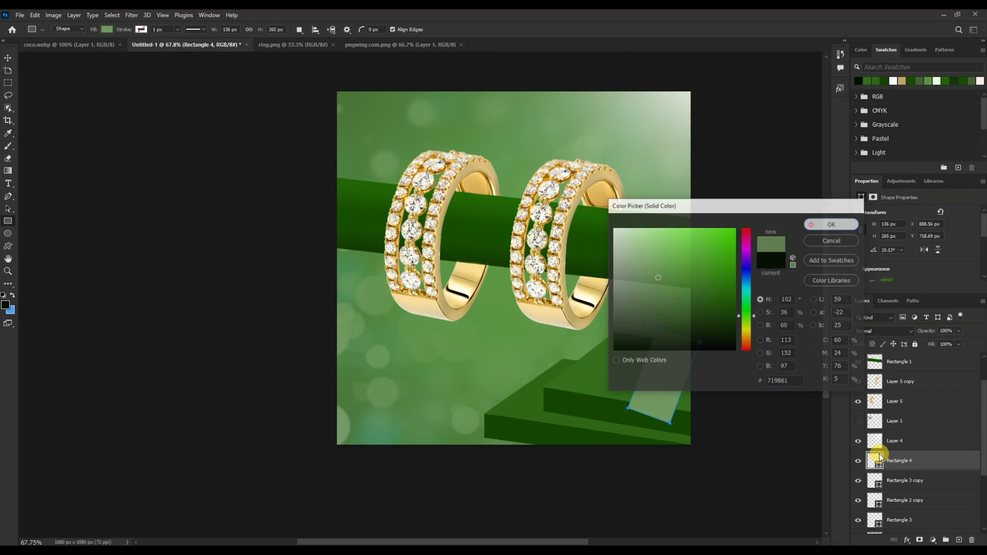
pyautogui.keyDown('alt'); pyautogui.click(905, 470); pyautogui.keyUp('alt')
pyautogui.click(183, 15)
pyautogui.click(701, 349)
# Step: Apply a Gaussian Blur with a 130.2 px radius to the pale green patch
pyautogui.click(131, 15)
pyautogui.moveTo(138, 137)
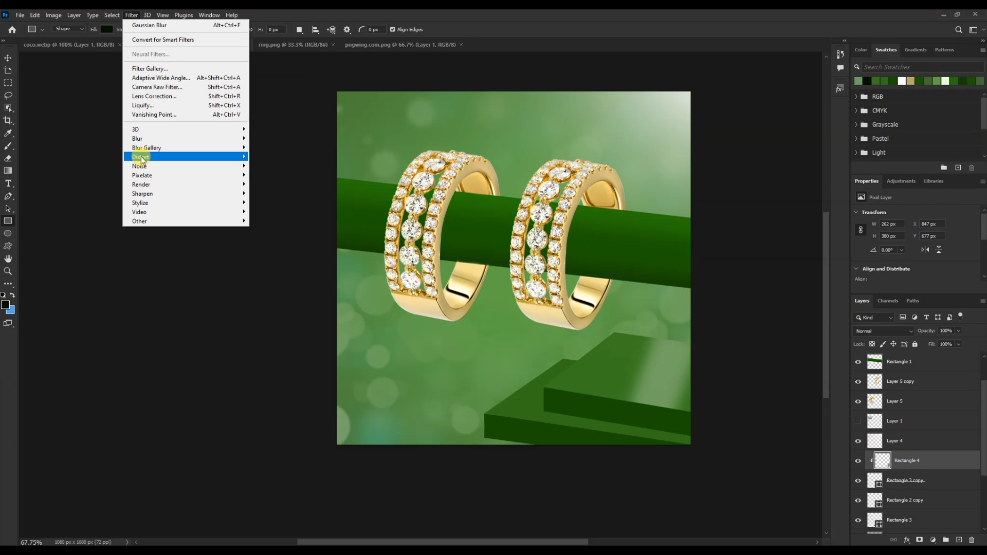
pyautogui.click(272, 179)
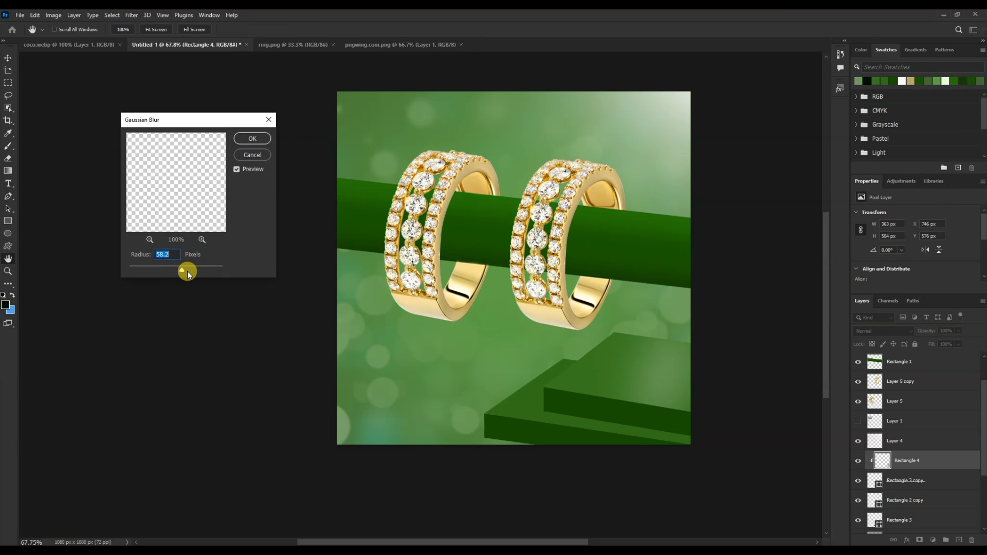
pyautogui.moveTo(191, 271); pyautogui.dragTo(183, 273)
pyautogui.click(252, 138)
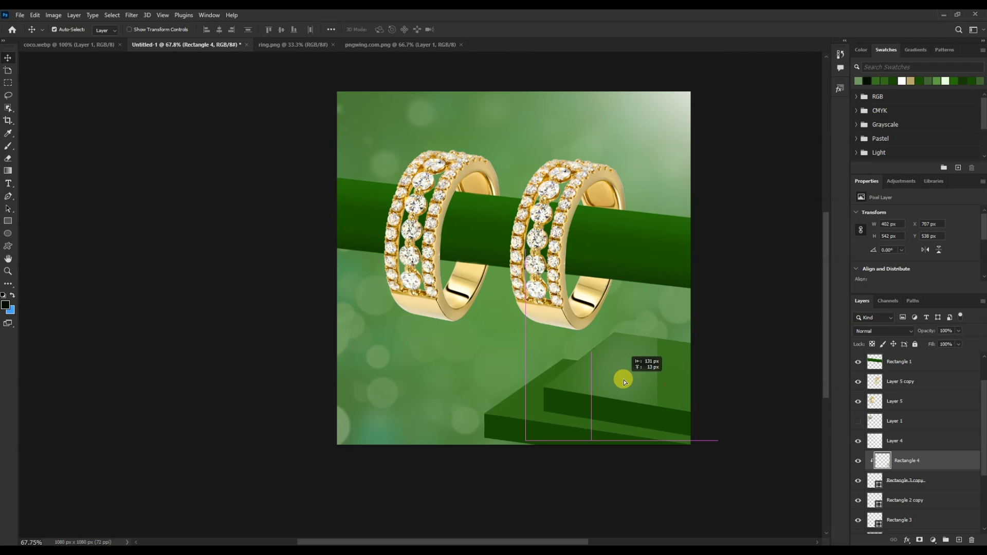
pyautogui.press('ctrl')
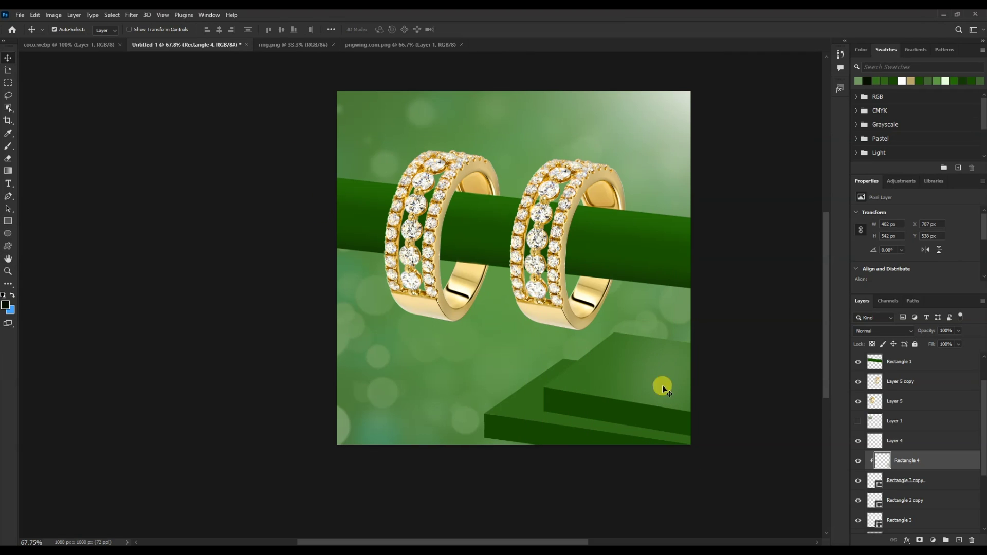